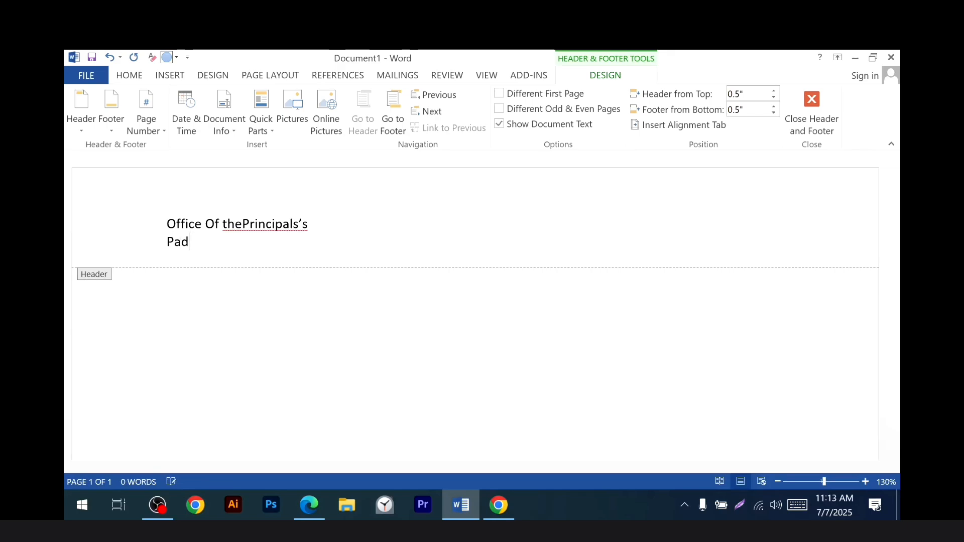
Step: Complete the header text with the line "Padma tachinal Tranining Institute" and the institute's address on the line below
text(Padma tachinal)
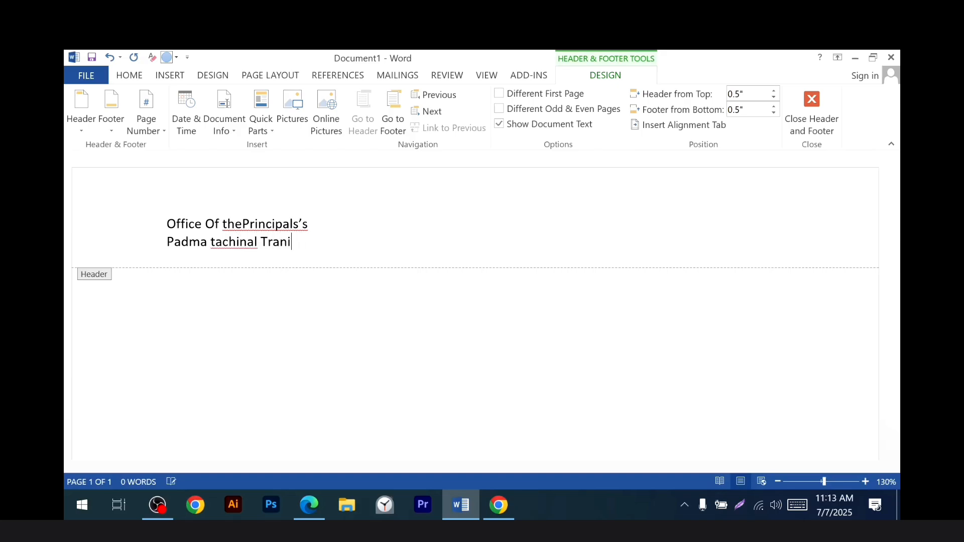
text(Tranining)
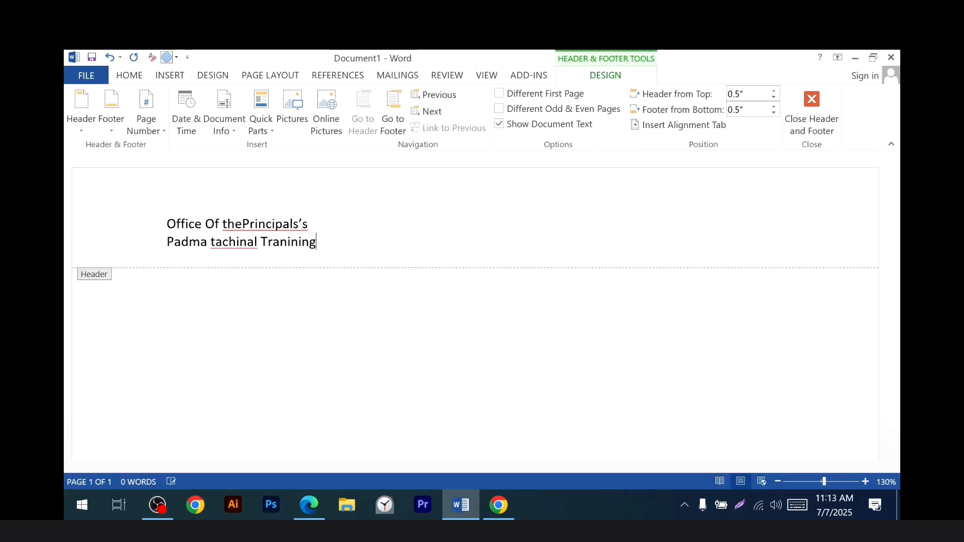
text( Institu)
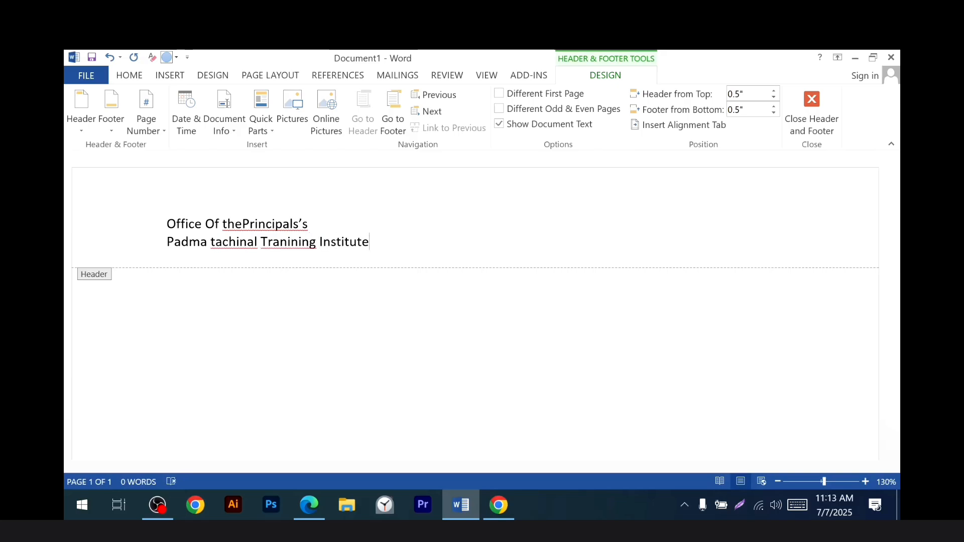
text(te)
key(Return)
text(Sah)
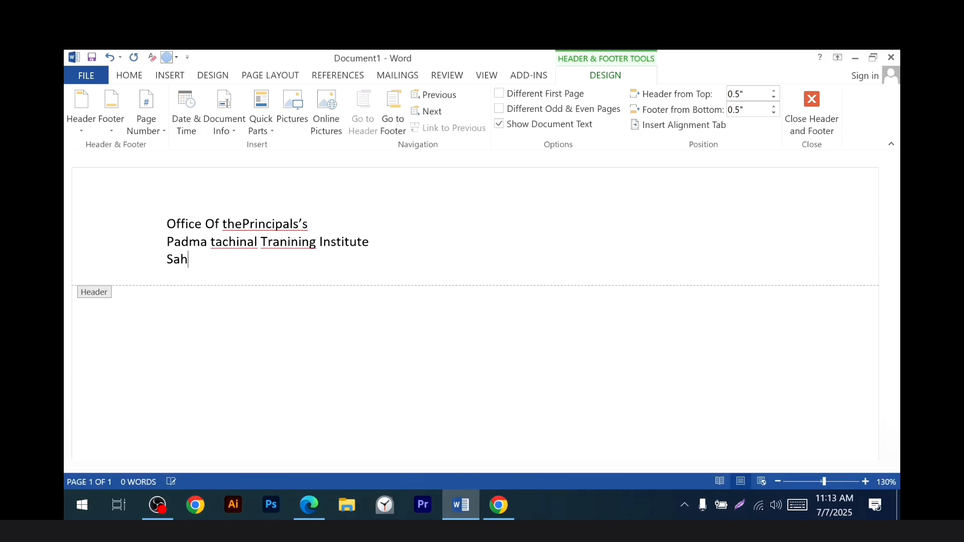
text(eb Bazar, Dhaka)
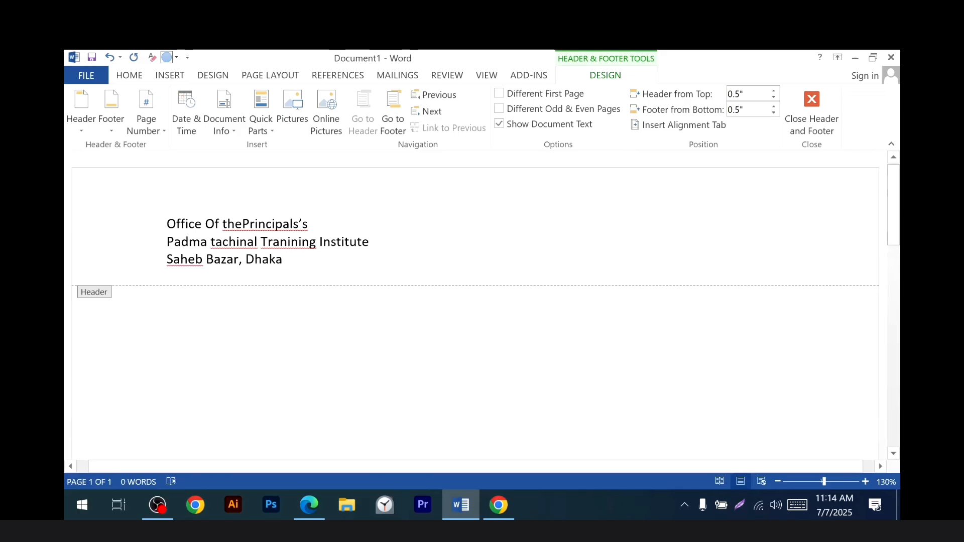
Step: Center all three lines of the header text
drag(289, 260, 173, 226)
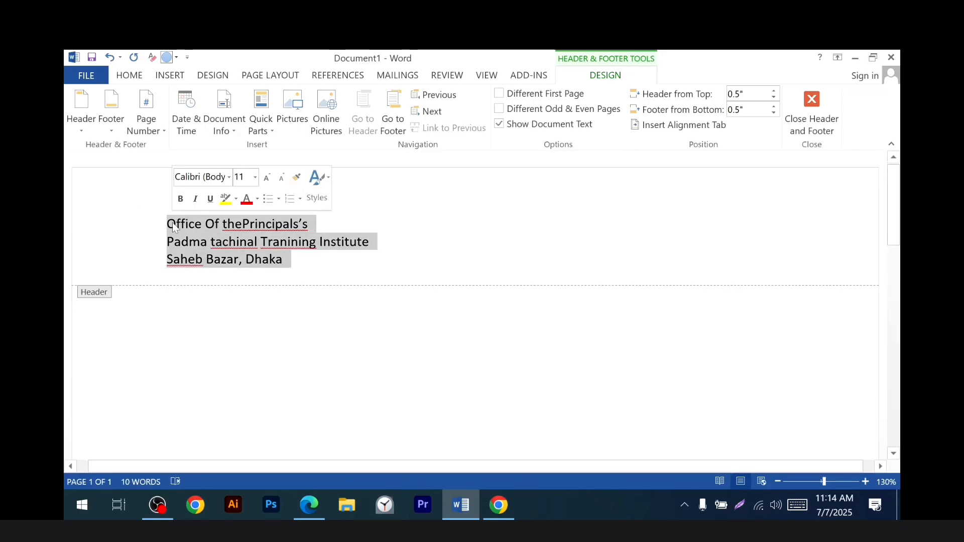
click(276, 225)
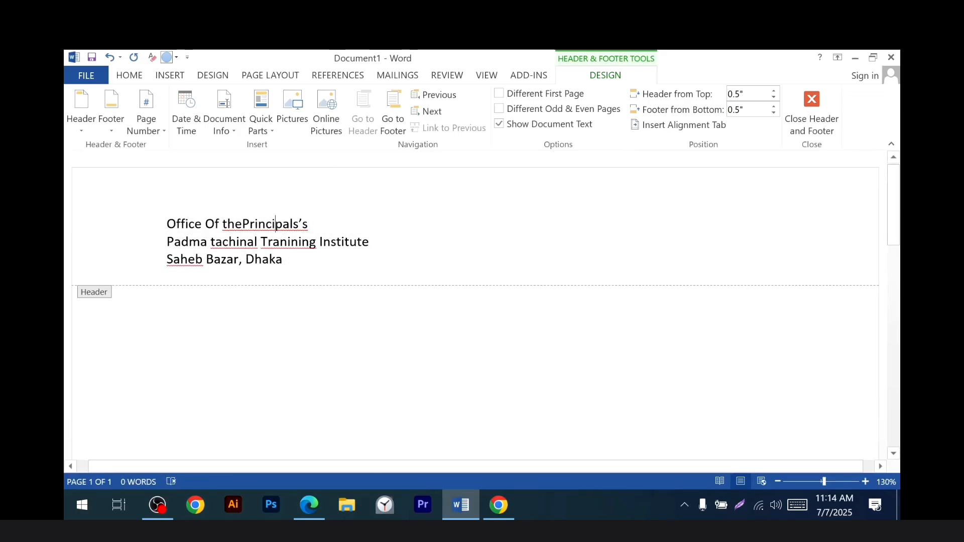
triple_click(276, 224)
drag(290, 260, 167, 224)
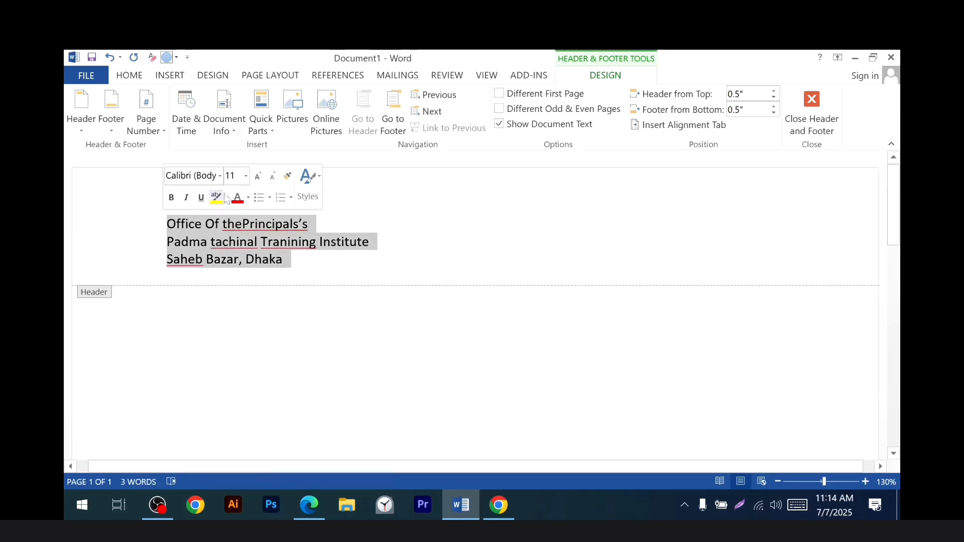
click(144, 76)
click(367, 121)
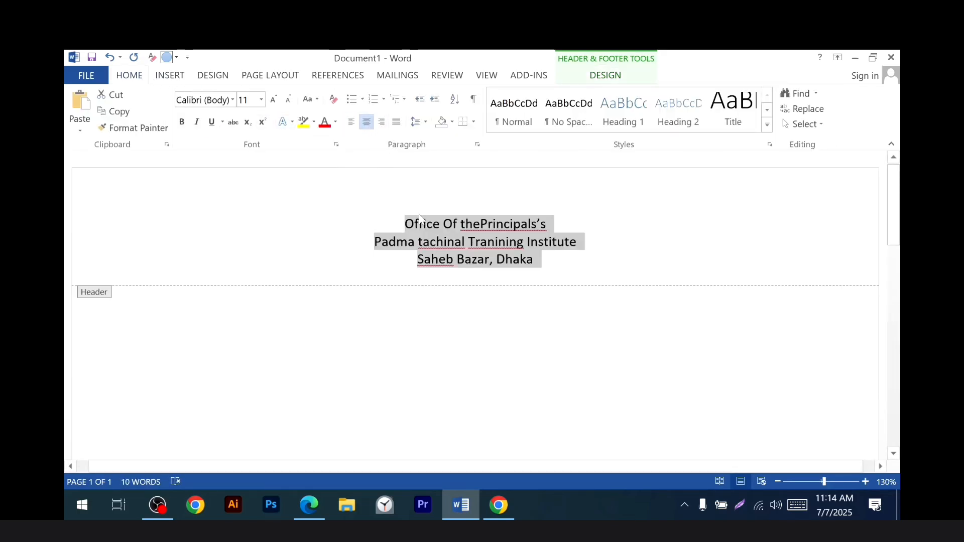
Step: Format the institute name line in Arial Black, size 20, with the blue gradient text effect with reflection
click(447, 242)
drag(405, 225, 538, 227)
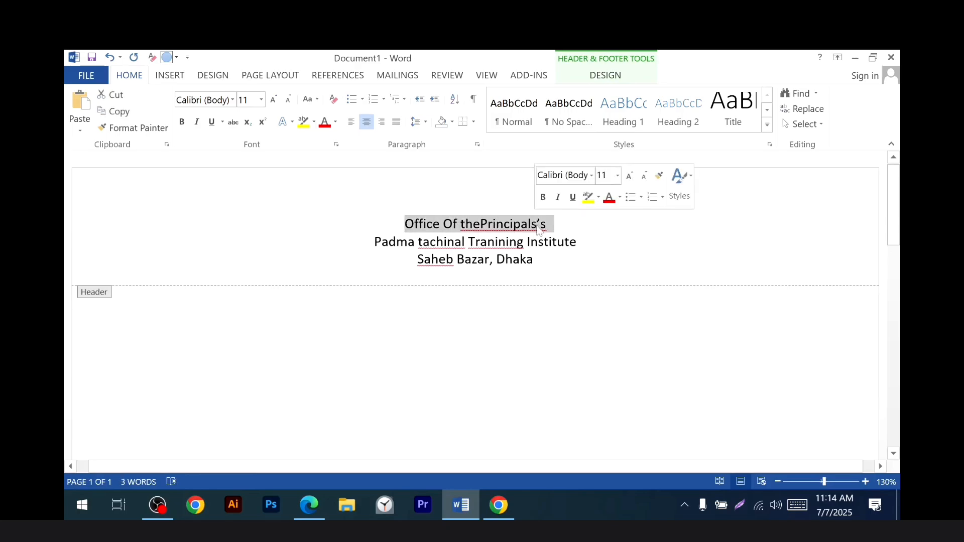
triple_click(505, 243)
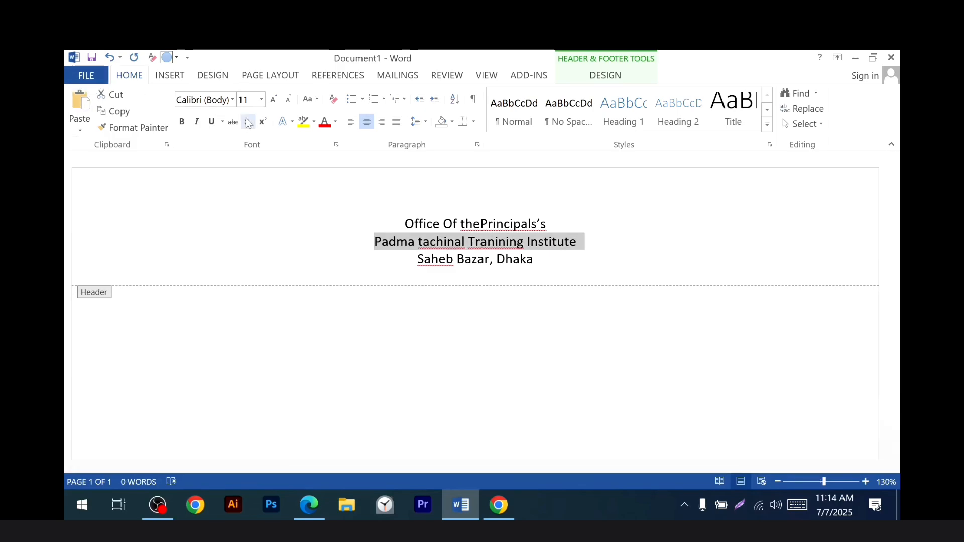
click(232, 100)
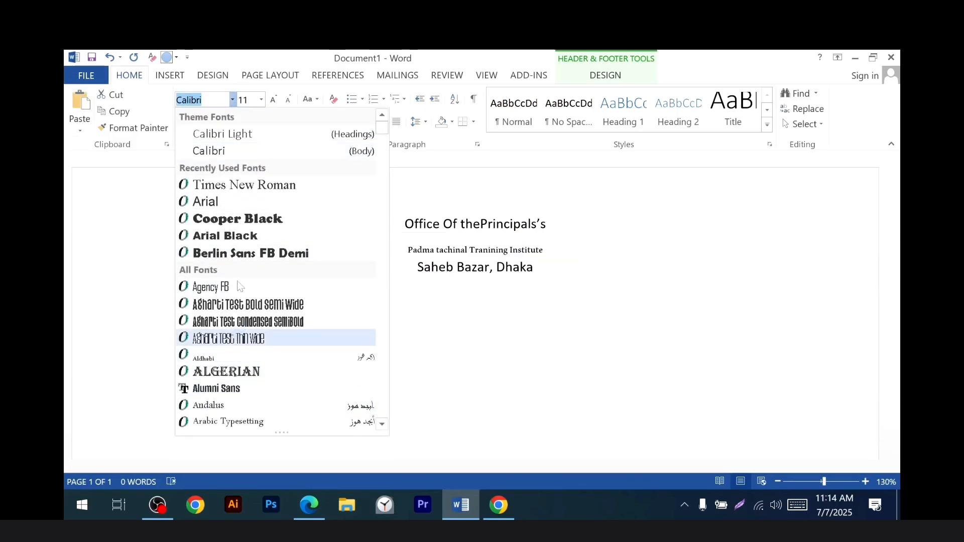
click(240, 236)
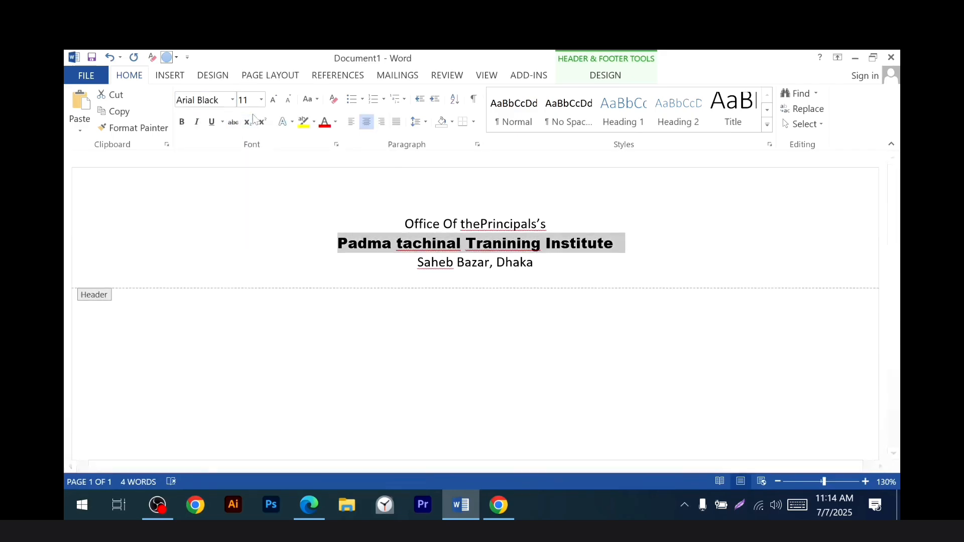
click(261, 100)
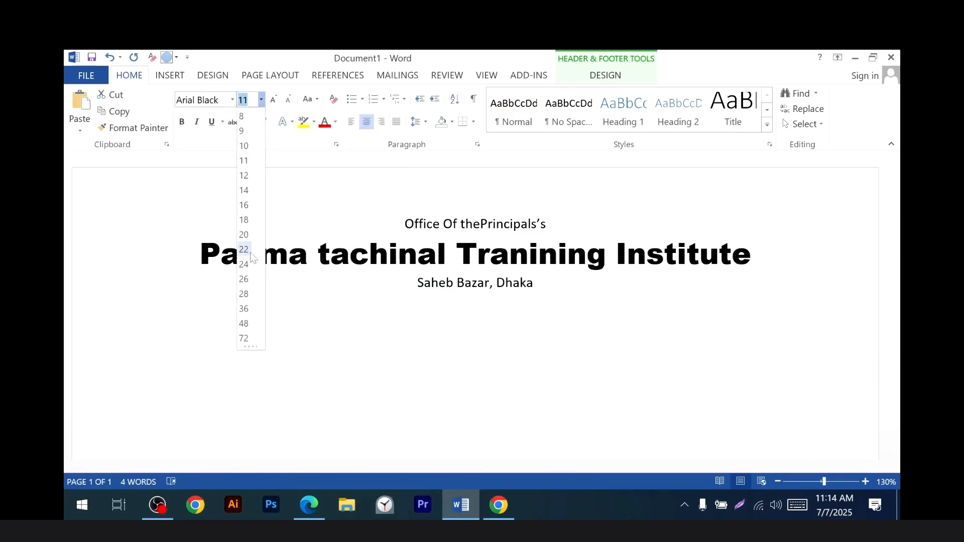
click(244, 235)
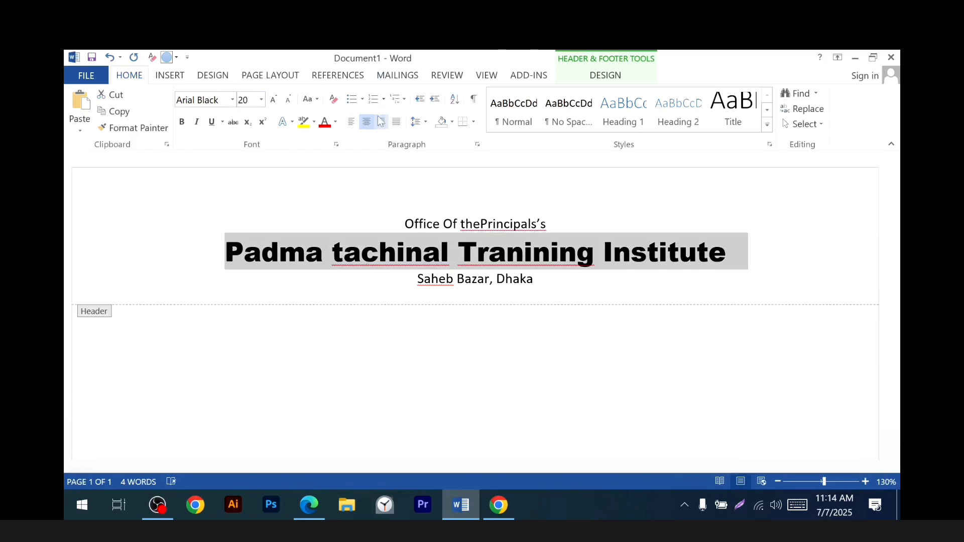
click(292, 122)
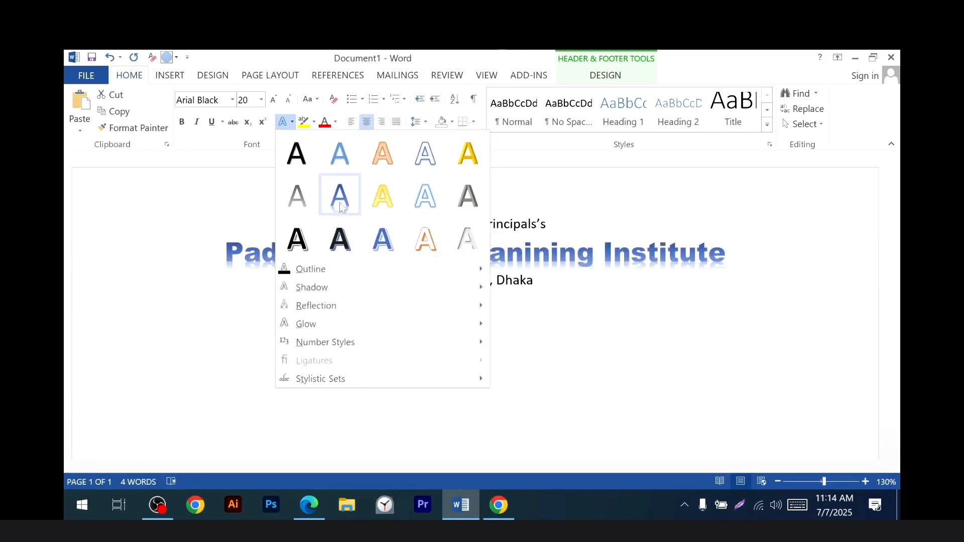
click(339, 203)
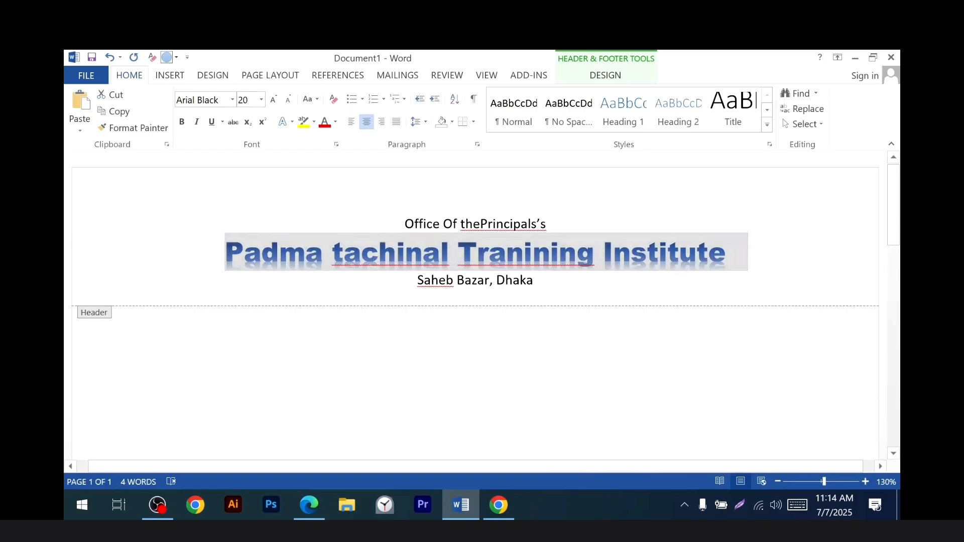
Step: Set the font size of the header's address line to 14
drag(540, 281, 412, 292)
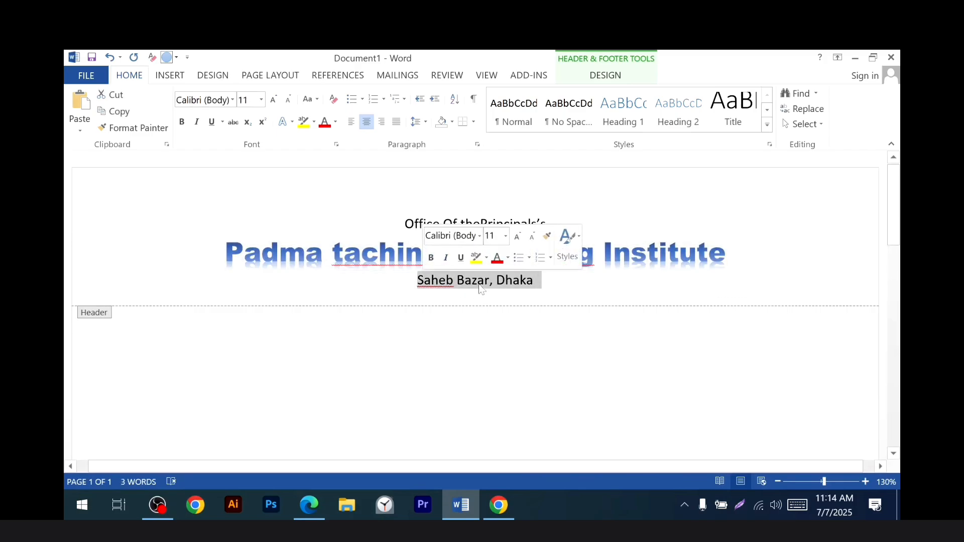
click(262, 99)
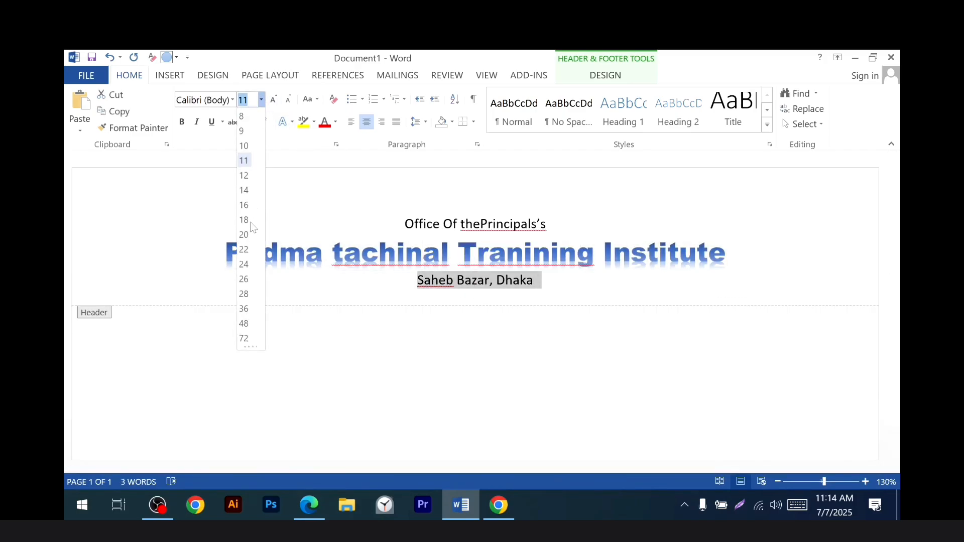
click(243, 190)
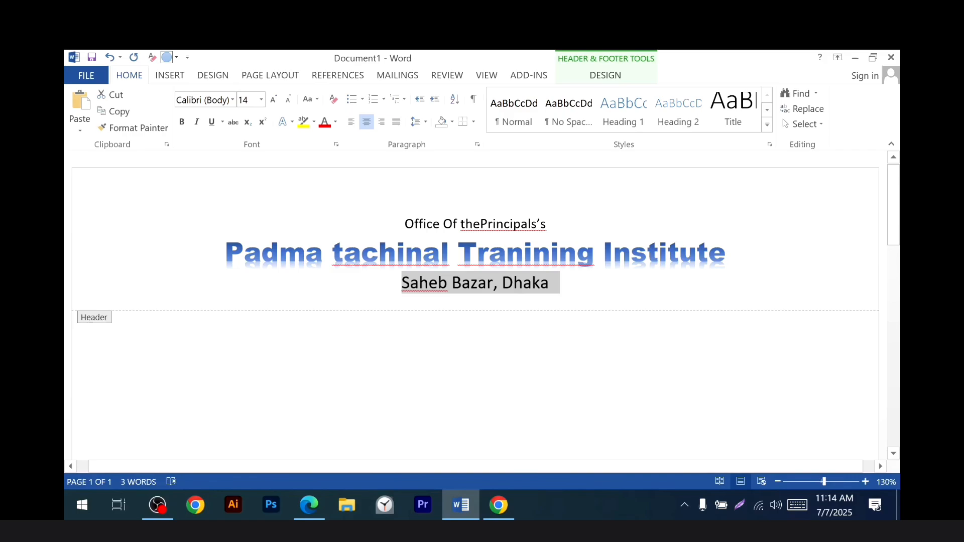
Step: Insert the picture logo1 from the Desktop folder in place of the selected address line in the header
click(171, 77)
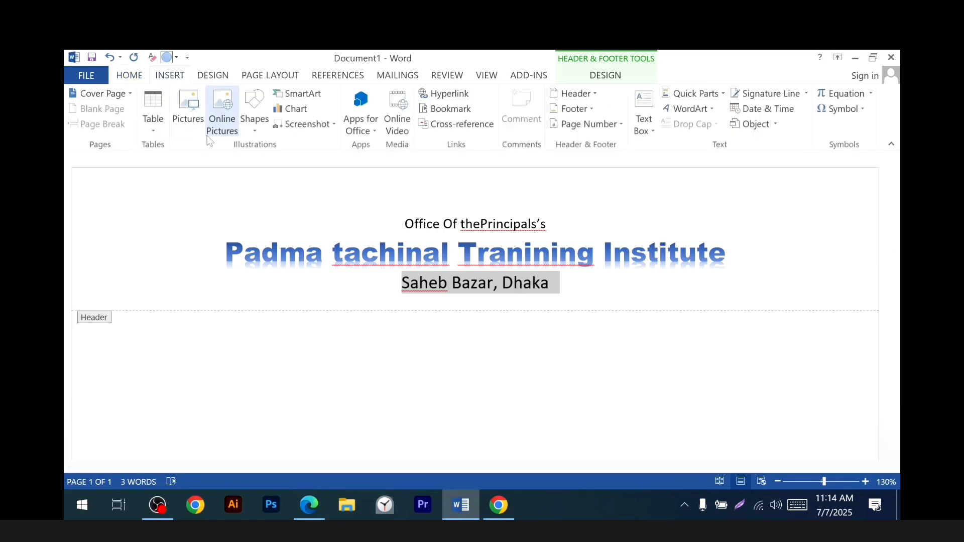
click(189, 123)
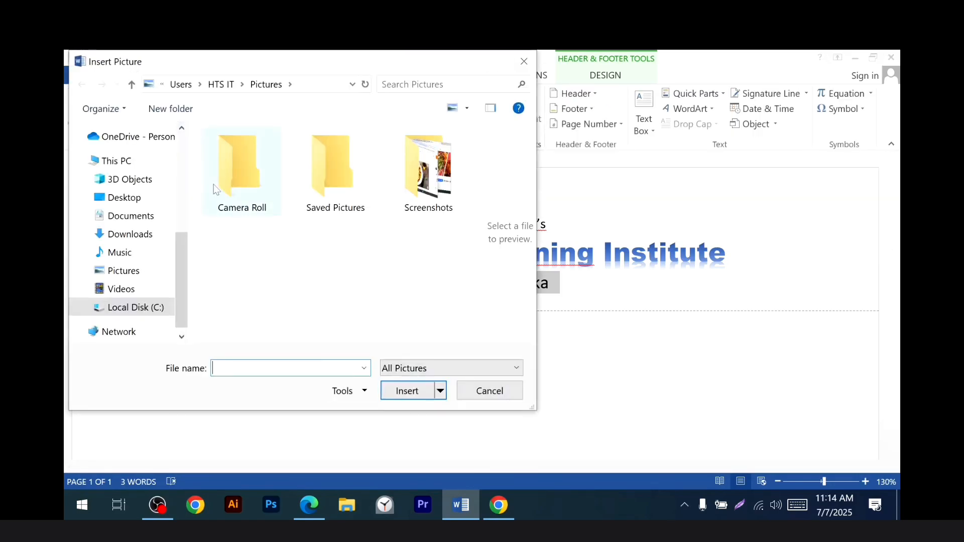
click(124, 197)
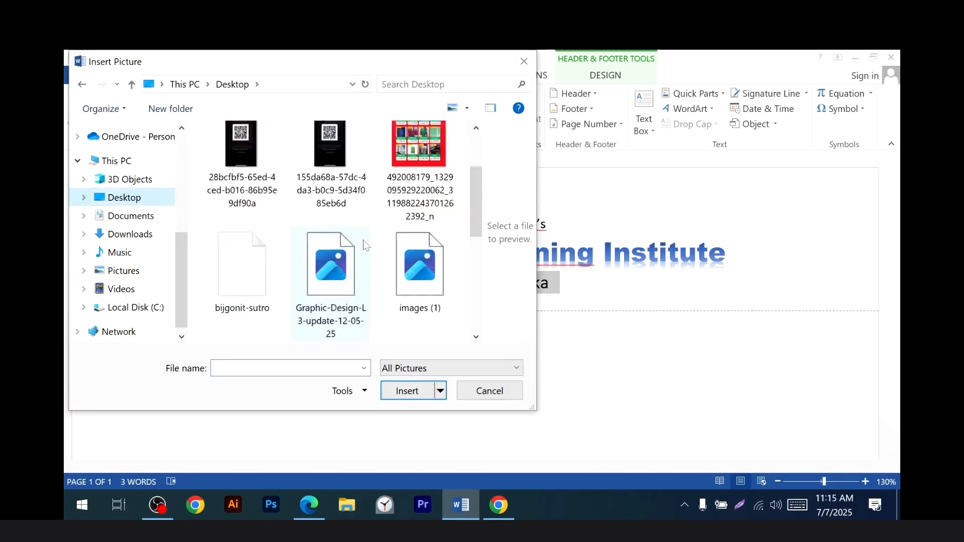
scroll(366, 245, down, 3)
click(250, 300)
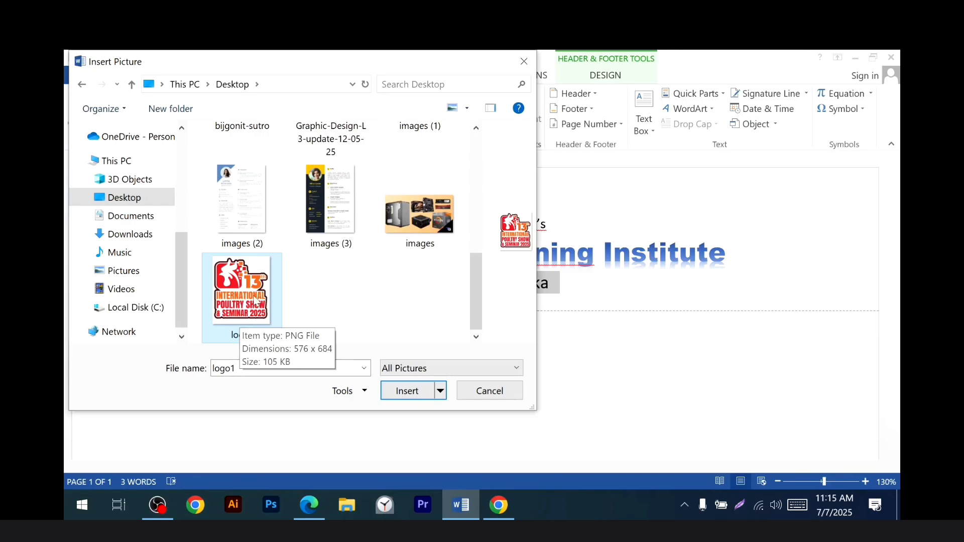
click(409, 396)
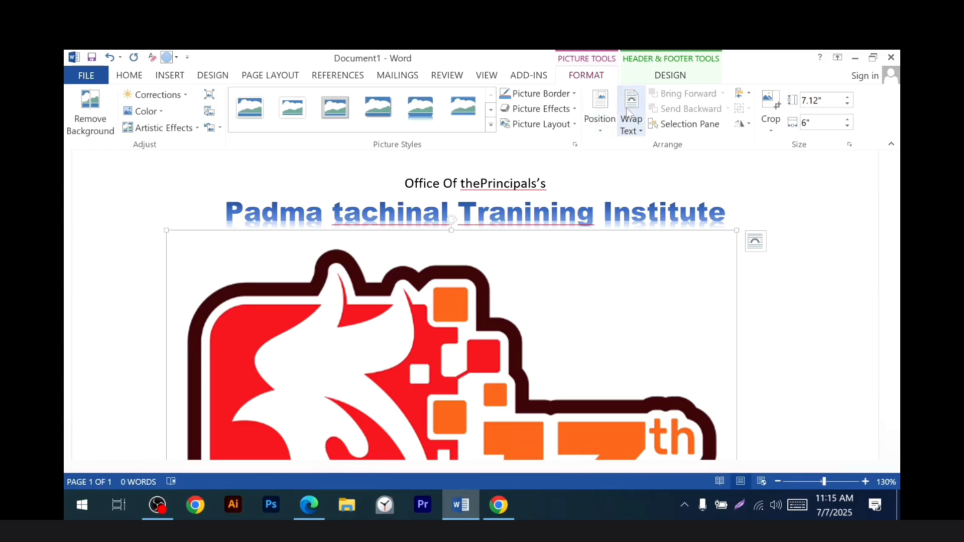
Step: Set the logo's text wrapping to In Front of Text and shrink it to about 2.5" high by 2.1" wide
click(642, 132)
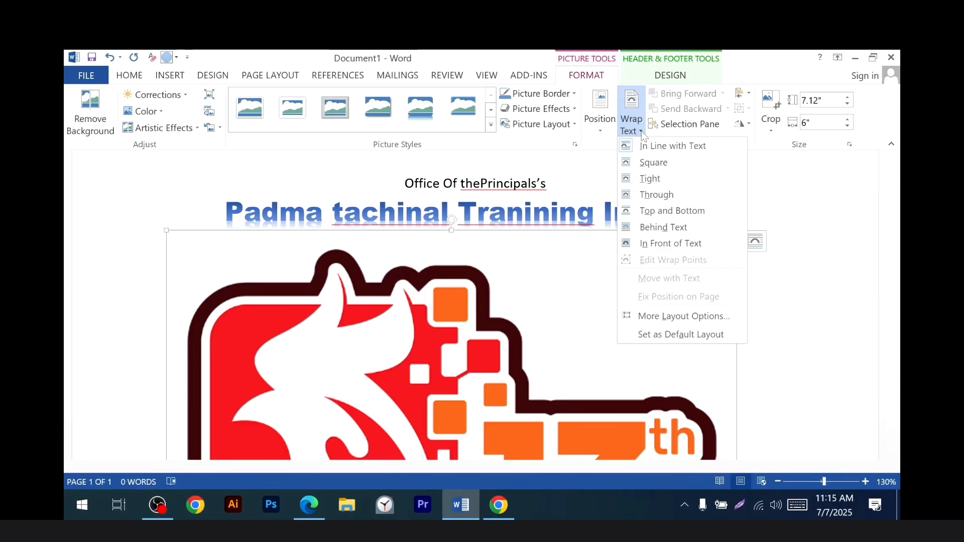
click(665, 249)
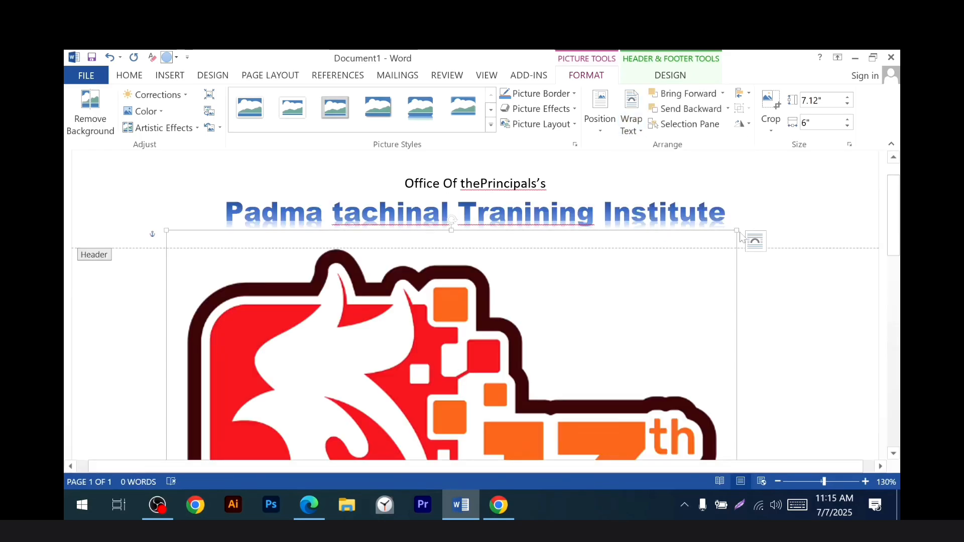
drag(737, 230, 399, 394)
scroll(409, 370, down, 3)
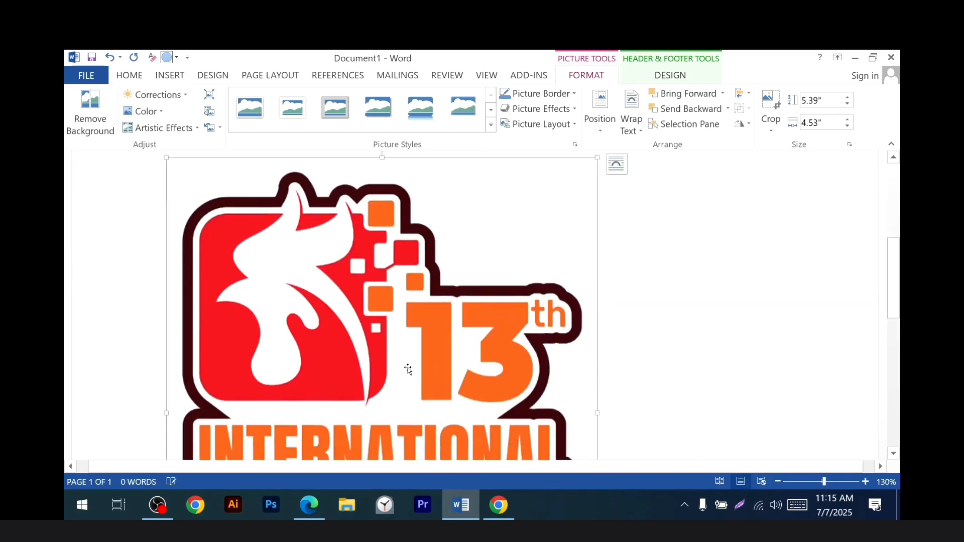
scroll(392, 341, down, 5)
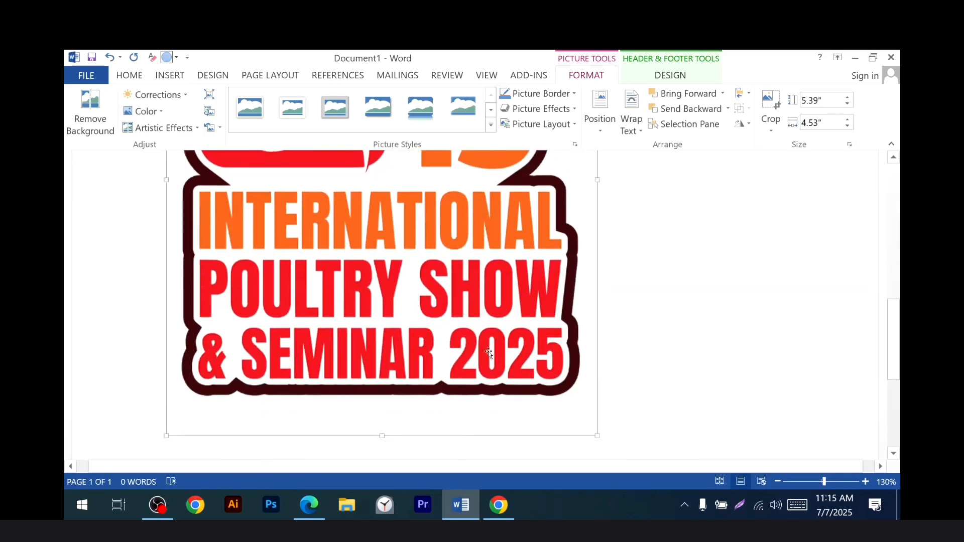
drag(597, 427, 444, 251)
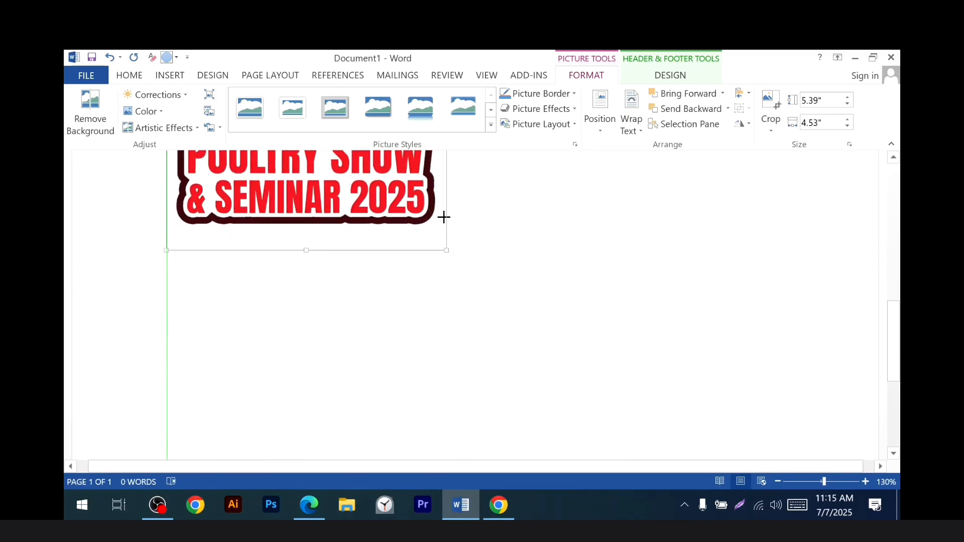
scroll(444, 301, up, 5)
drag(445, 294, 366, 304)
scroll(327, 386, down, 5)
scroll(327, 387, up, 5)
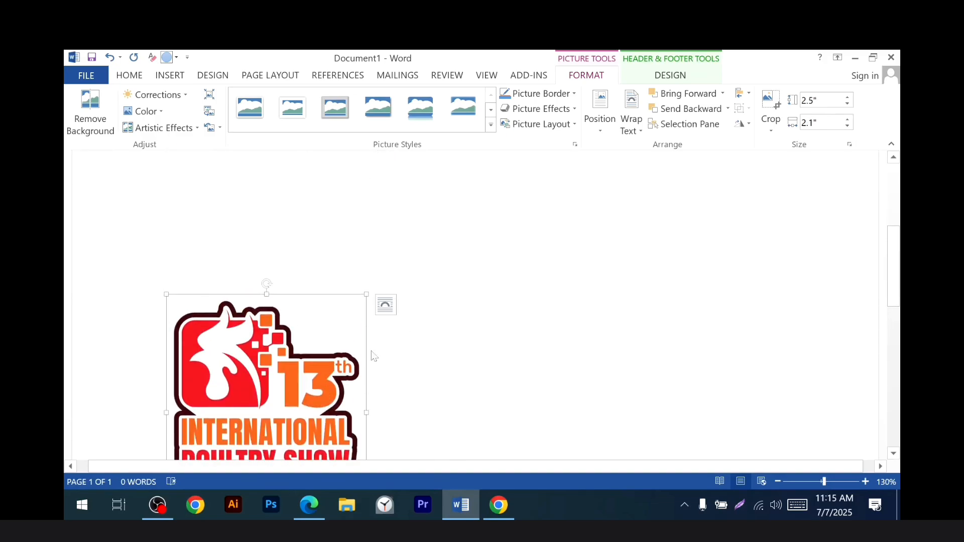
Step: Move the logo up into the header, at the page's upper-left corner
click(386, 305)
drag(253, 393, 267, 188)
scroll(296, 241, up, 5)
drag(312, 410, 222, 262)
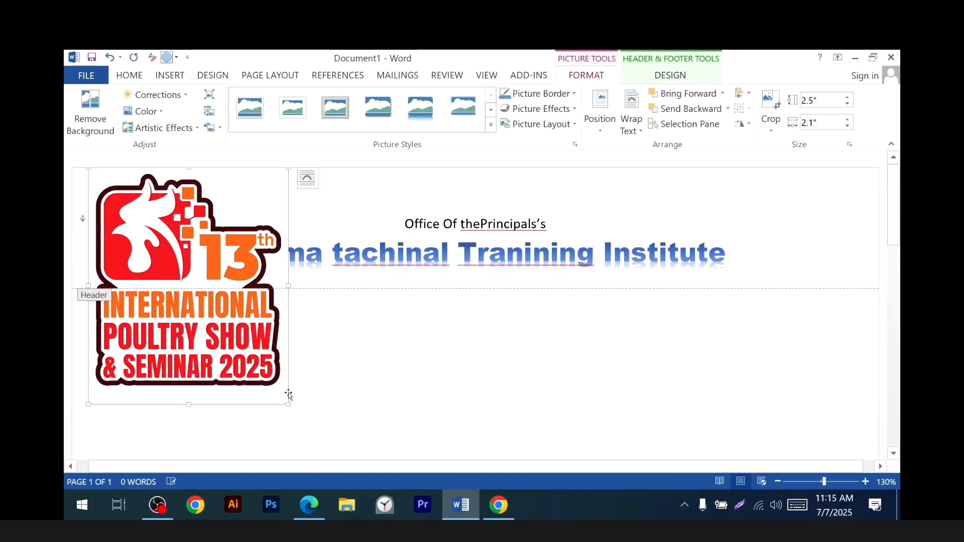
Step: Shrink the logo to about 0.69" high by 0.58" wide and place it just left of the institute name
drag(286, 404, 148, 238)
drag(110, 197, 154, 241)
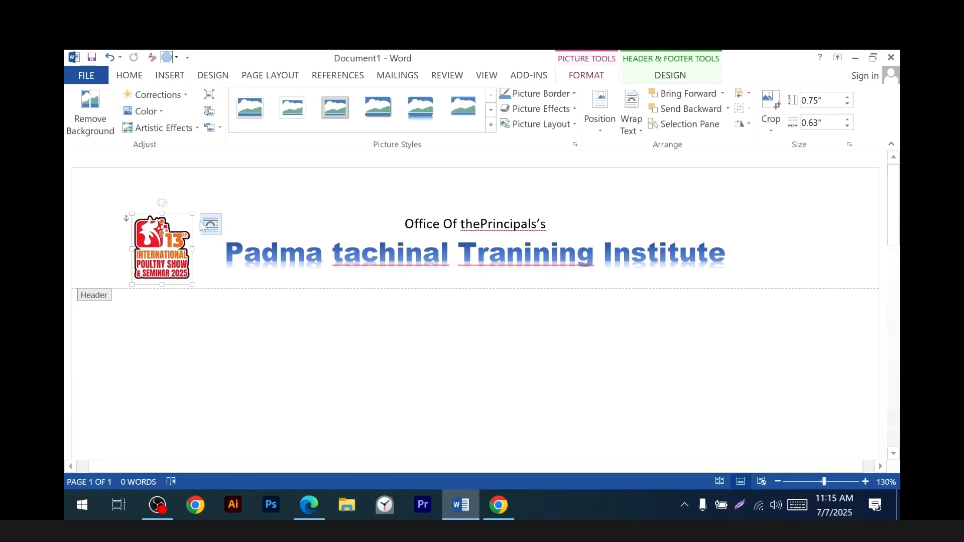
drag(193, 213, 193, 248)
click(452, 282)
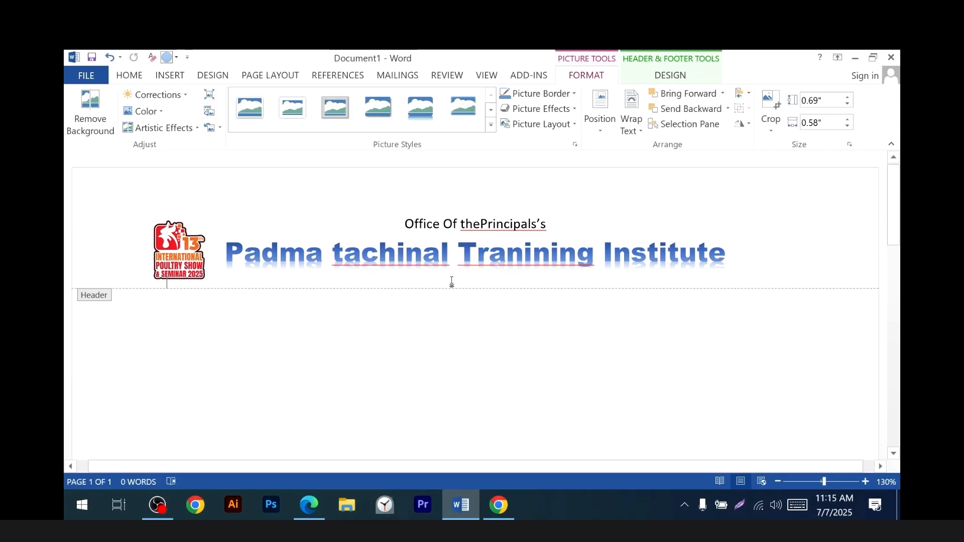
scroll(555, 336, down, 5)
scroll(557, 336, up, 3)
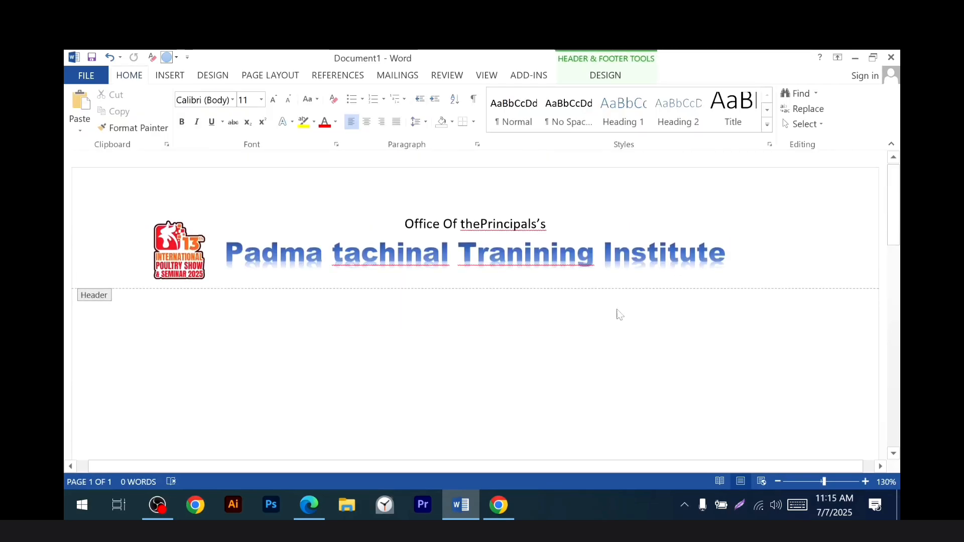
Step: Start a new line below the institute name in the header and enter the placeholder text "sgrh"
click(489, 251)
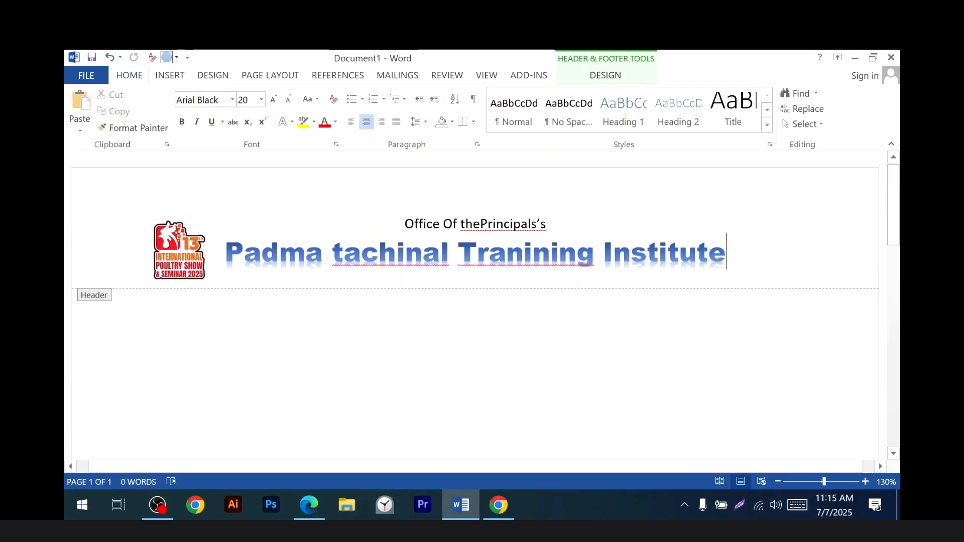
key(Return)
text(sgrh)
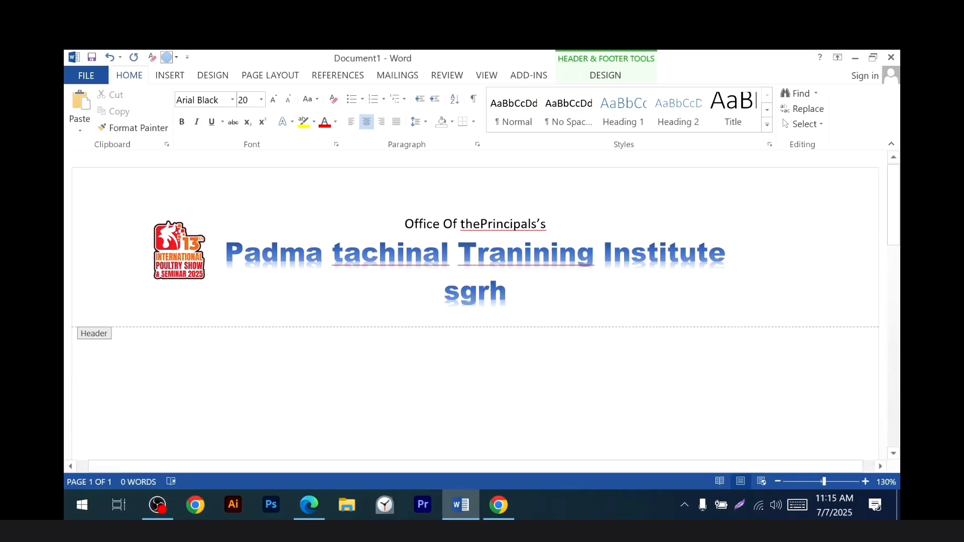
drag(520, 298, 425, 308)
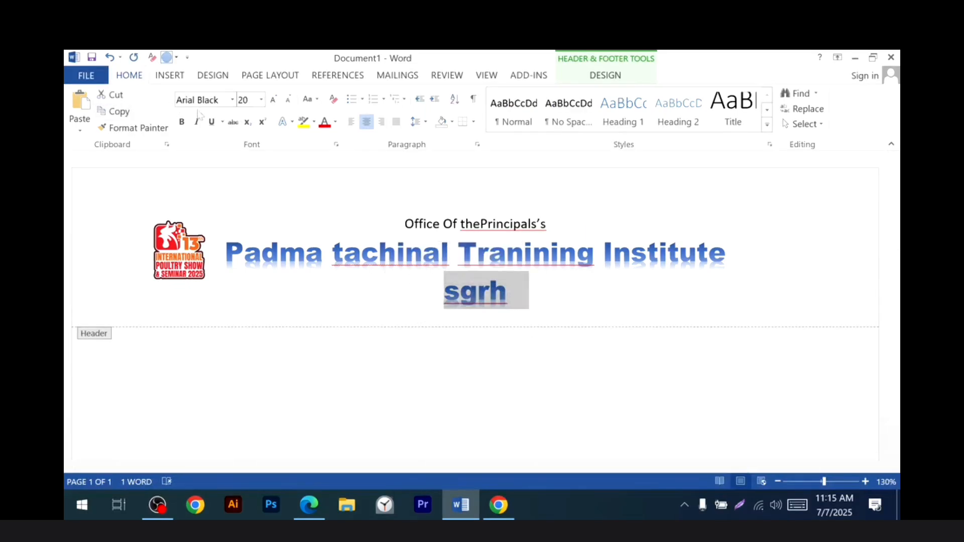
click(285, 122)
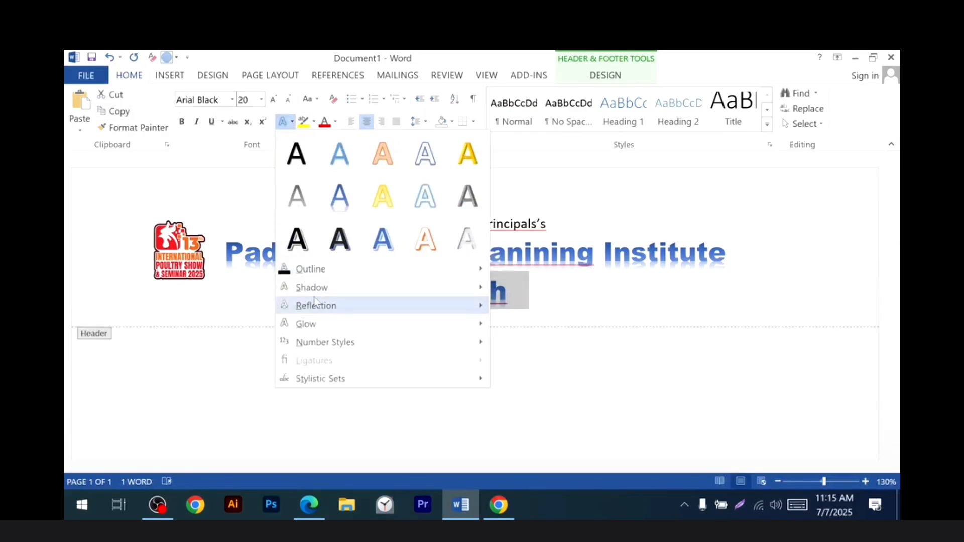
click(542, 276)
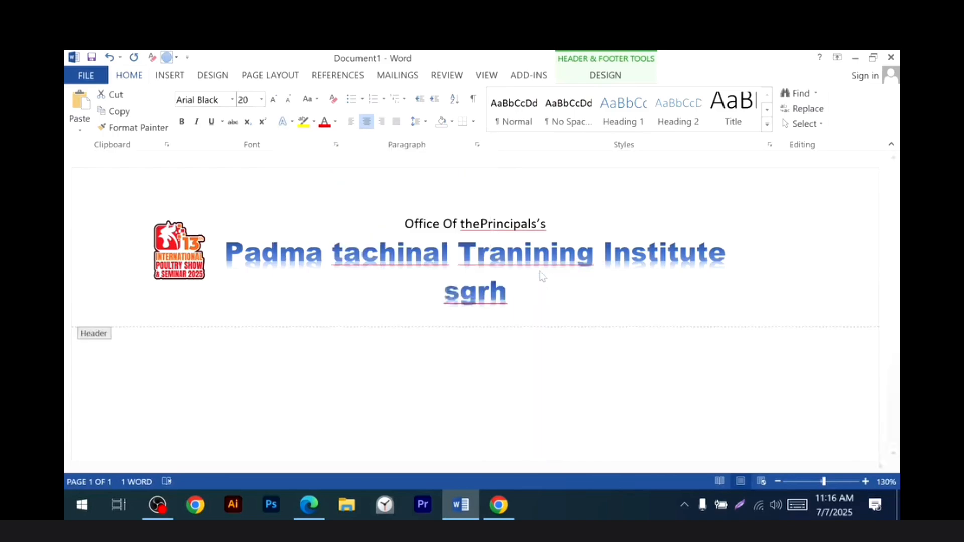
Step: Replace the "sgrh" placeholder with plain text copied from the "Office Of" line and center all the header content
drag(542, 276, 488, 300)
drag(550, 224, 465, 225)
click(415, 224)
key(ctrl+c)
drag(443, 291, 530, 294)
key(ctrl+v)
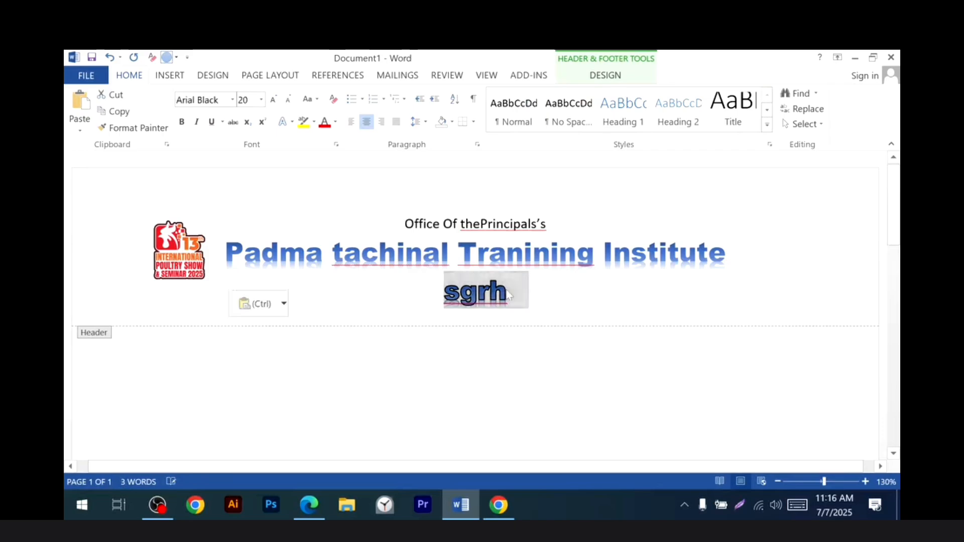
key(ctrl+a)
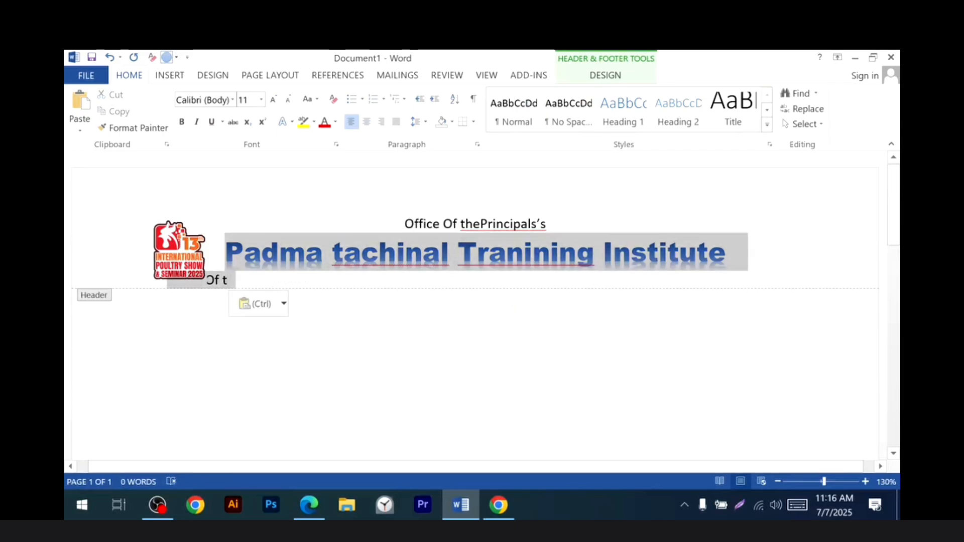
click(366, 122)
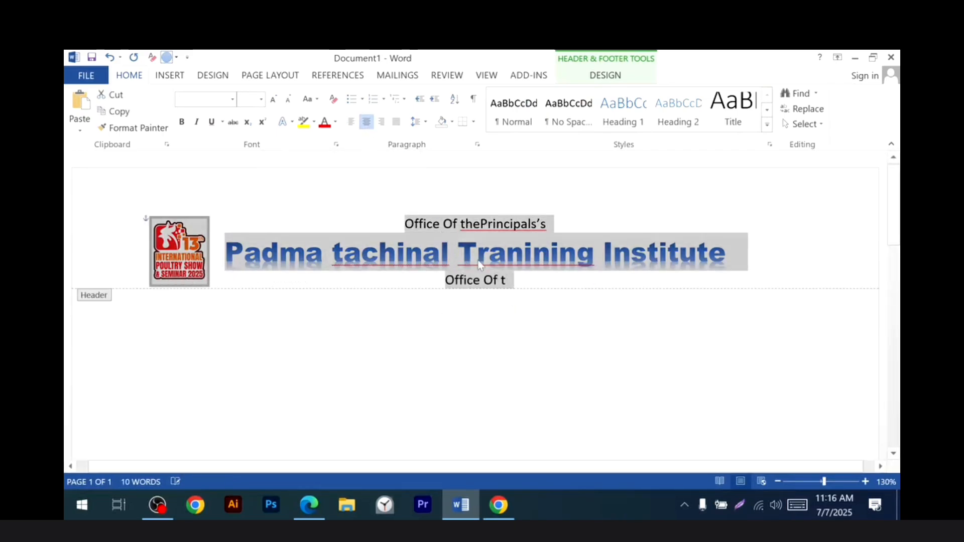
Step: Replace the pasted text below the institute name with the institute's address, giving locality and city
click(476, 289)
triple_click(476, 281)
text(S)
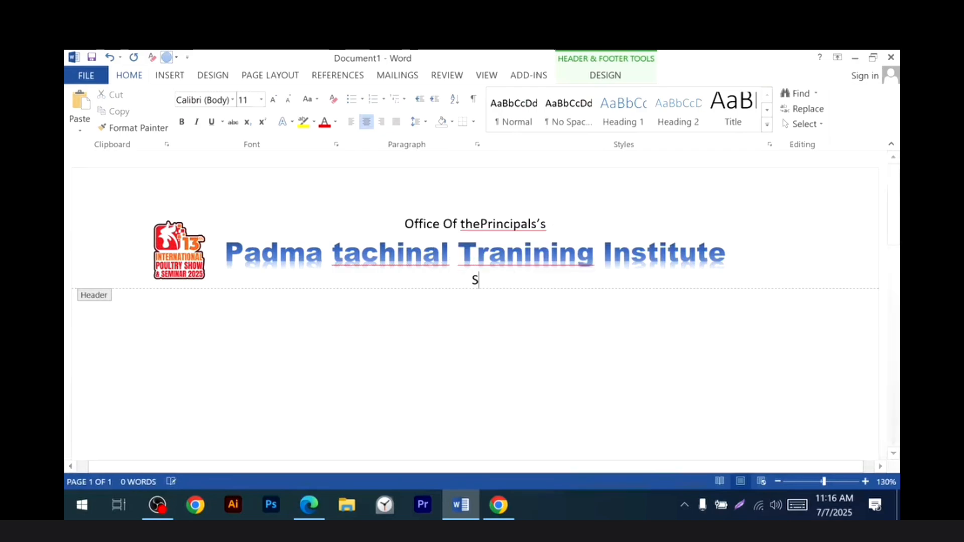
text(ah)
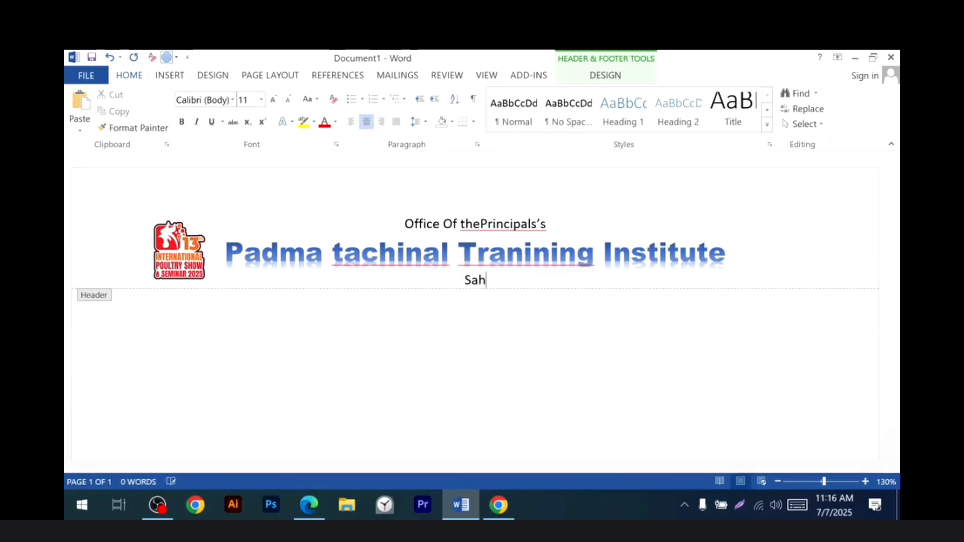
text(eb bazar)
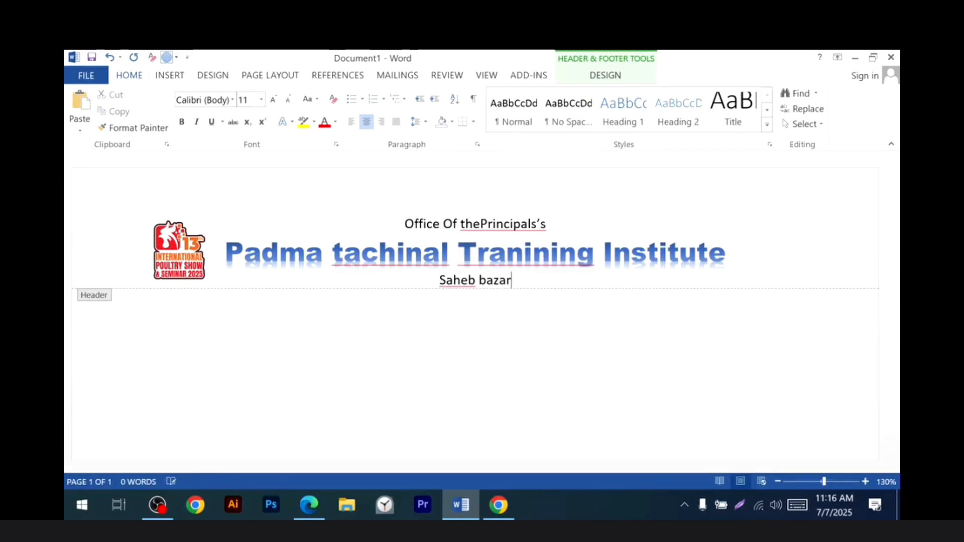
text(,Dhaka)
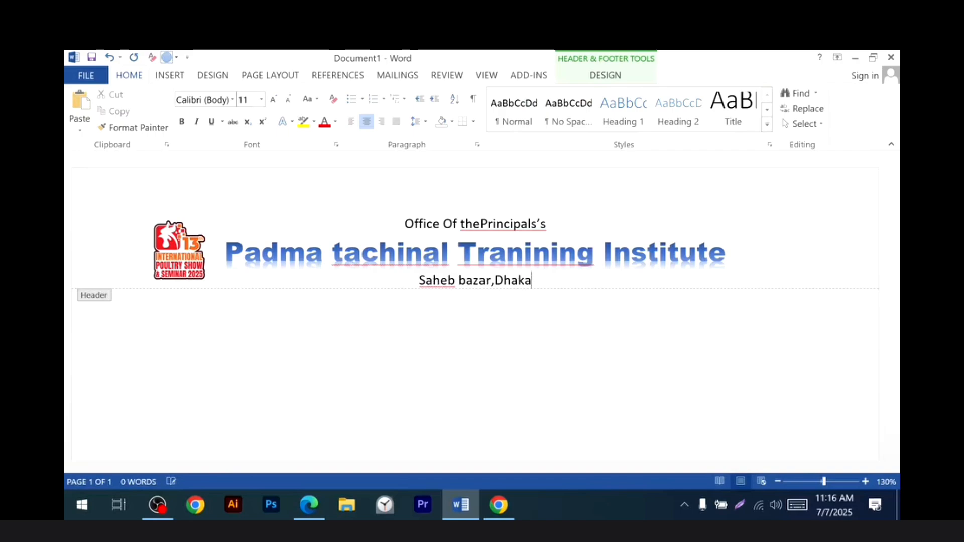
text(.)
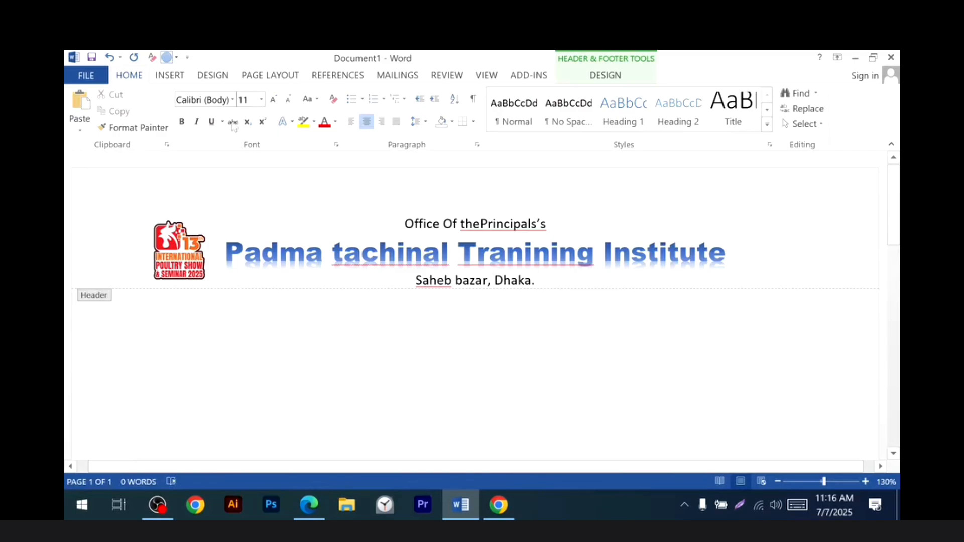
Step: Draw a horizontal straight line about 8.66" long across the page and place it just below the address line
click(170, 76)
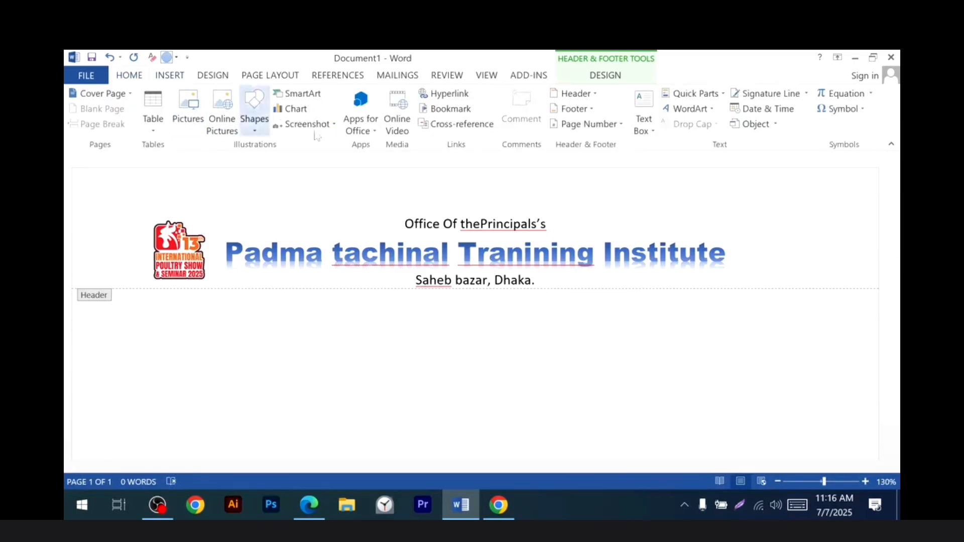
click(254, 120)
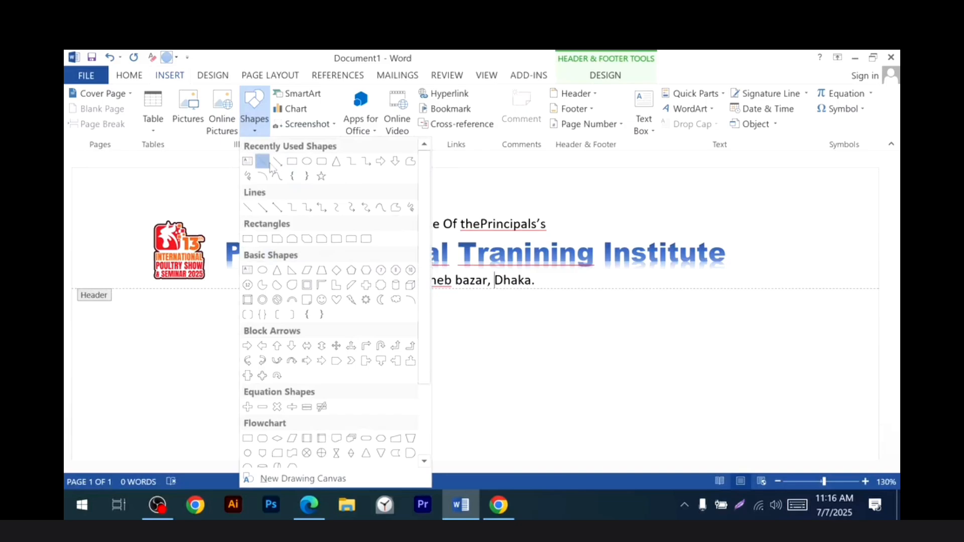
click(262, 159)
drag(73, 308, 884, 336)
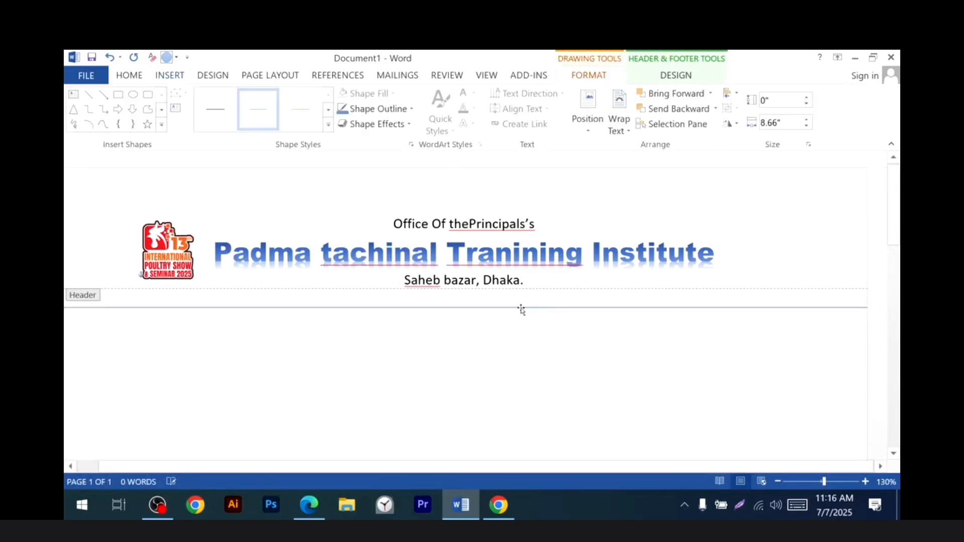
drag(518, 301, 517, 293)
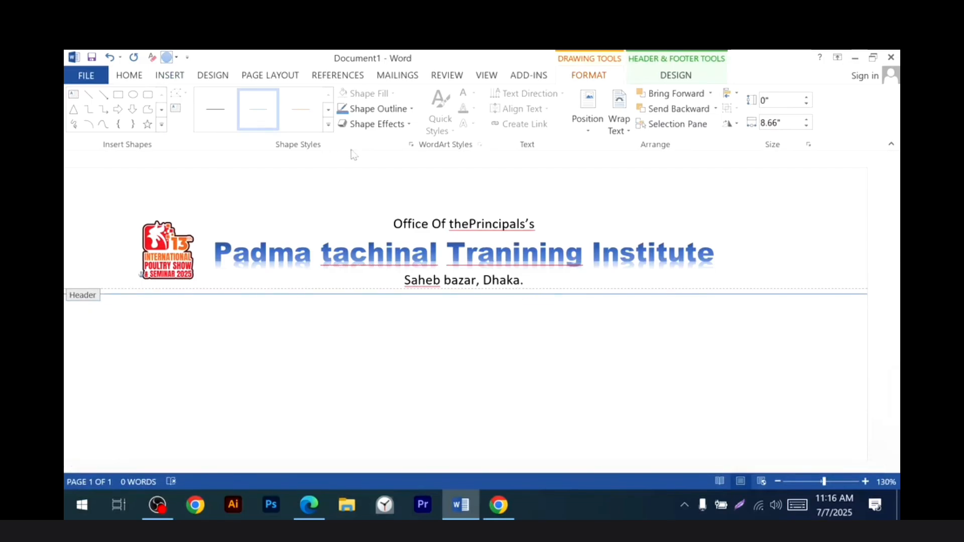
Step: Set the divider line's outline color to light blue and its weight to 3 pt
click(378, 109)
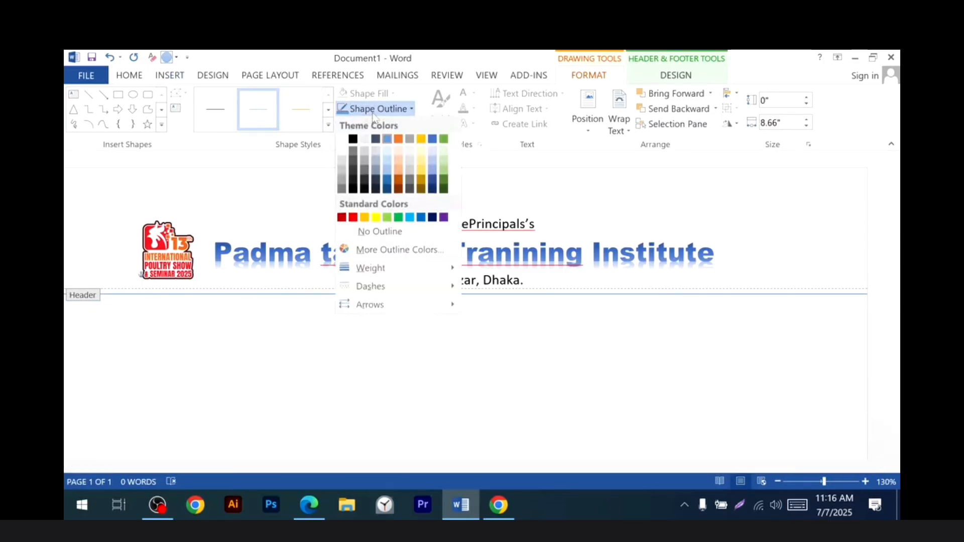
click(410, 218)
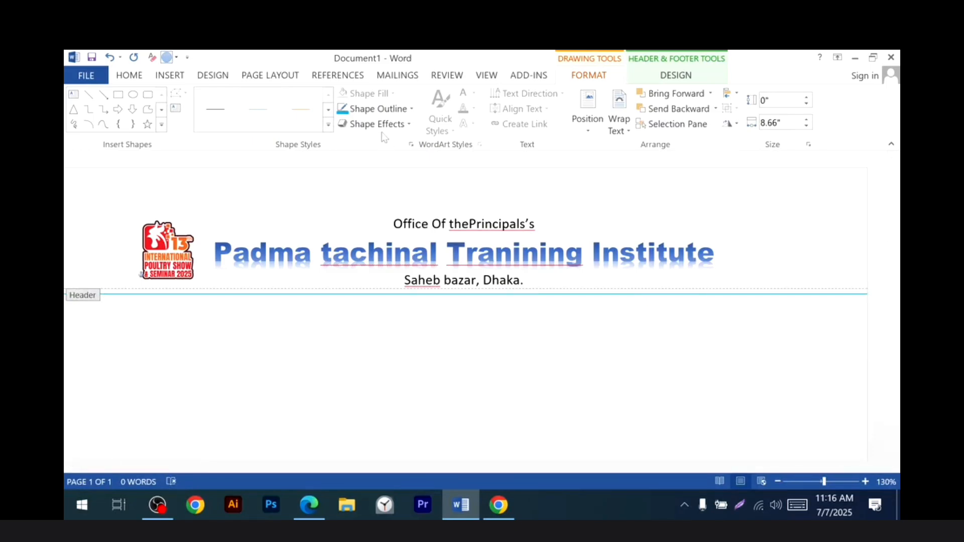
click(377, 109)
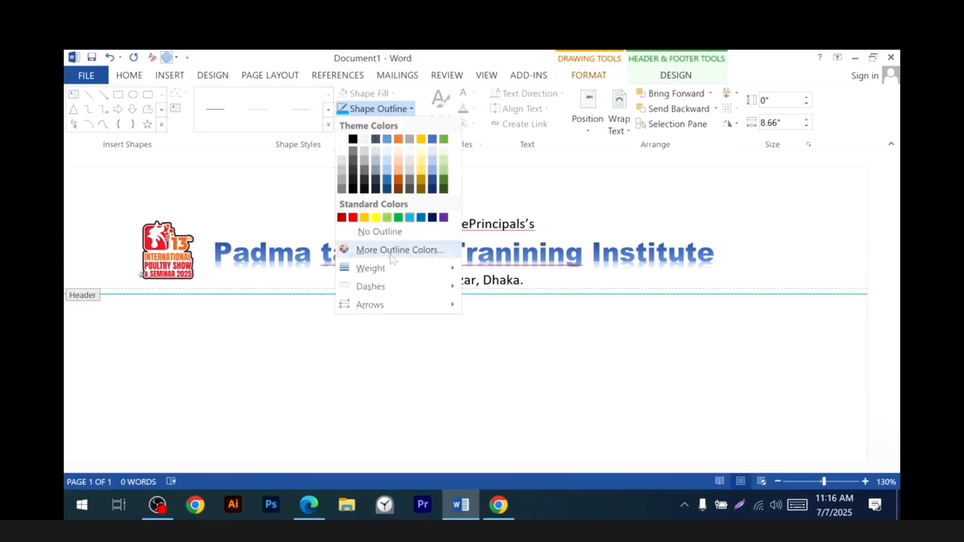
mouse_move(381, 268)
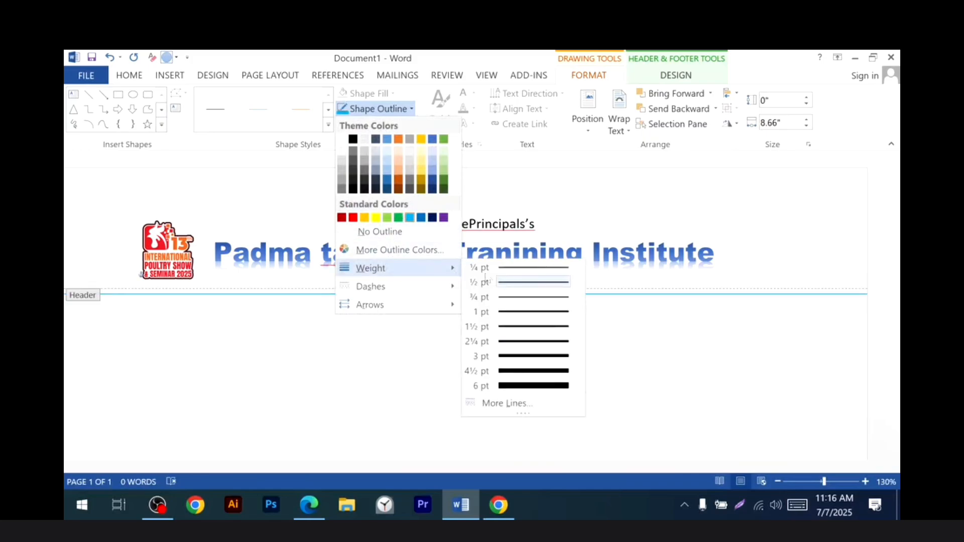
click(520, 356)
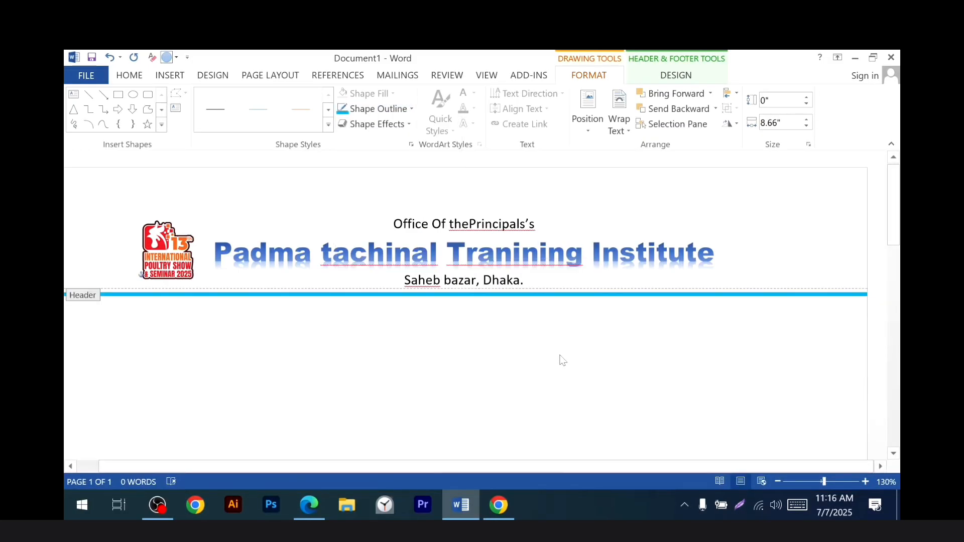
Step: Leave the header and enter the title "Graduates Status" near the middle of the page body below the divider line
double_click(452, 373)
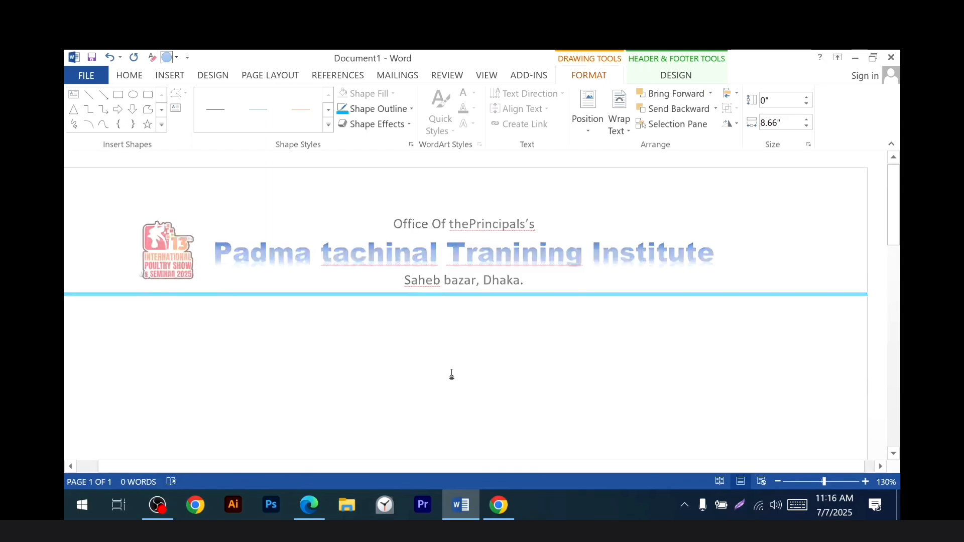
scroll(429, 346, down, 1)
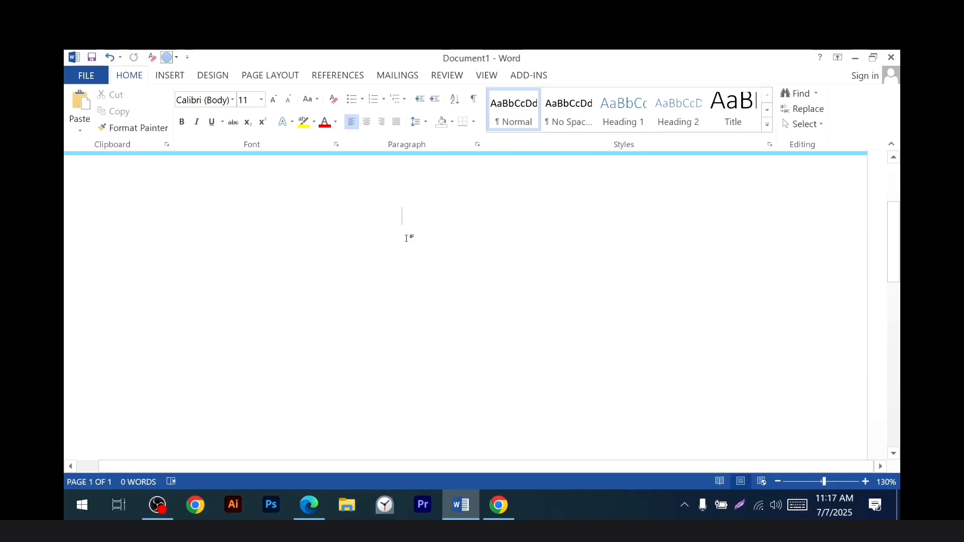
text(G)
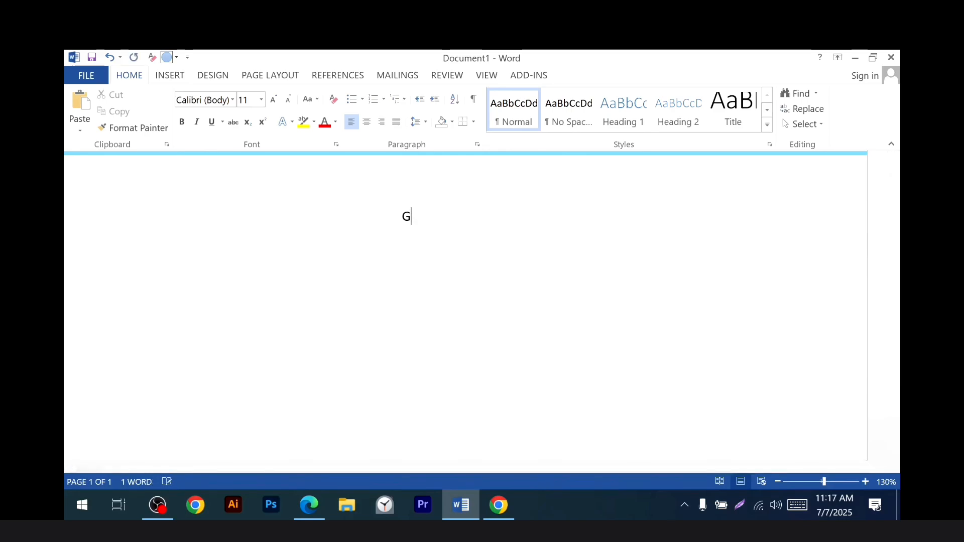
text(raduates St)
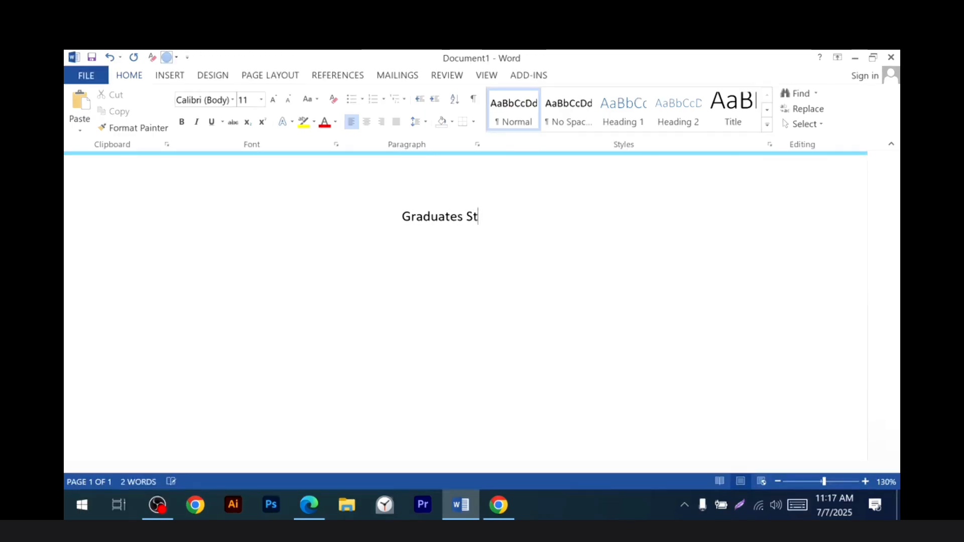
text(atus)
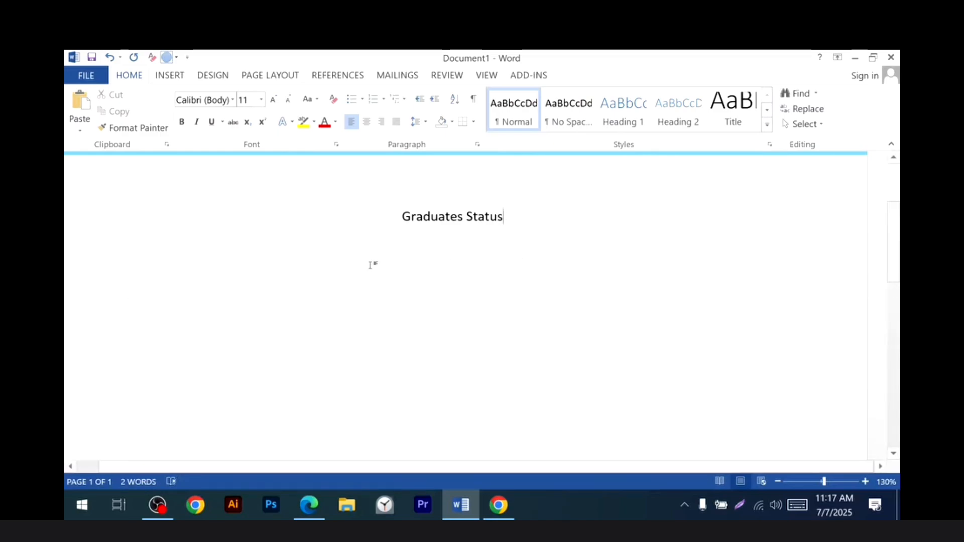
Step: Format the "Graduates Status" title as 20 pt, underlined, bold and green
key(shift+Home)
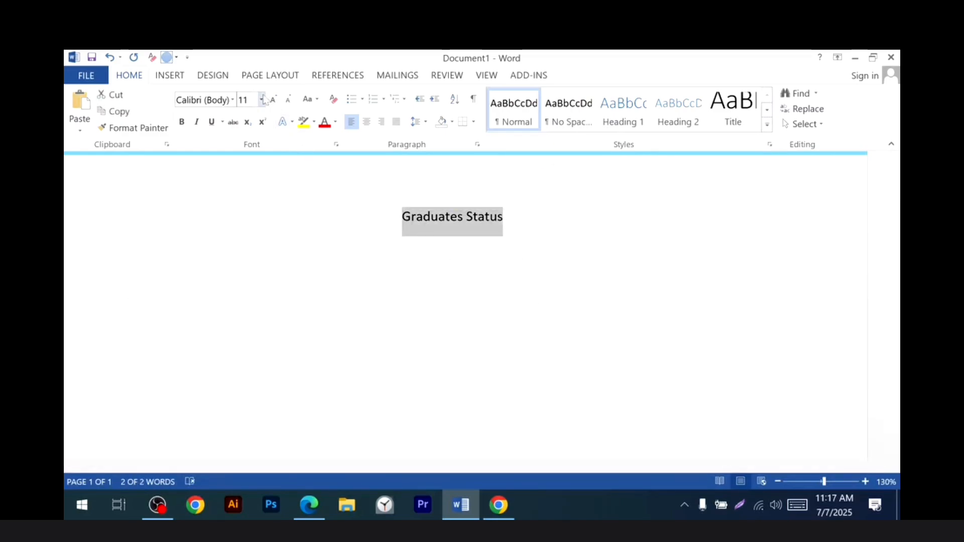
click(261, 99)
click(244, 234)
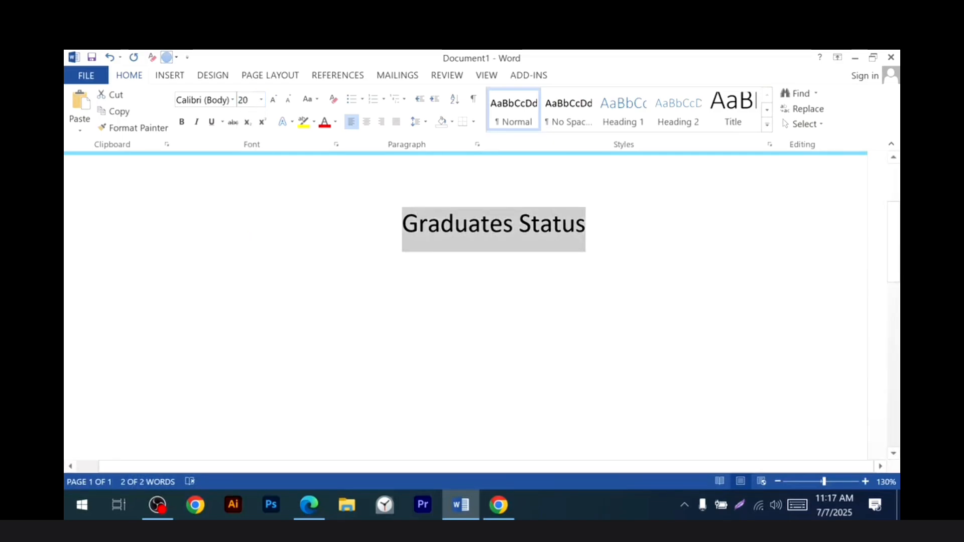
click(211, 122)
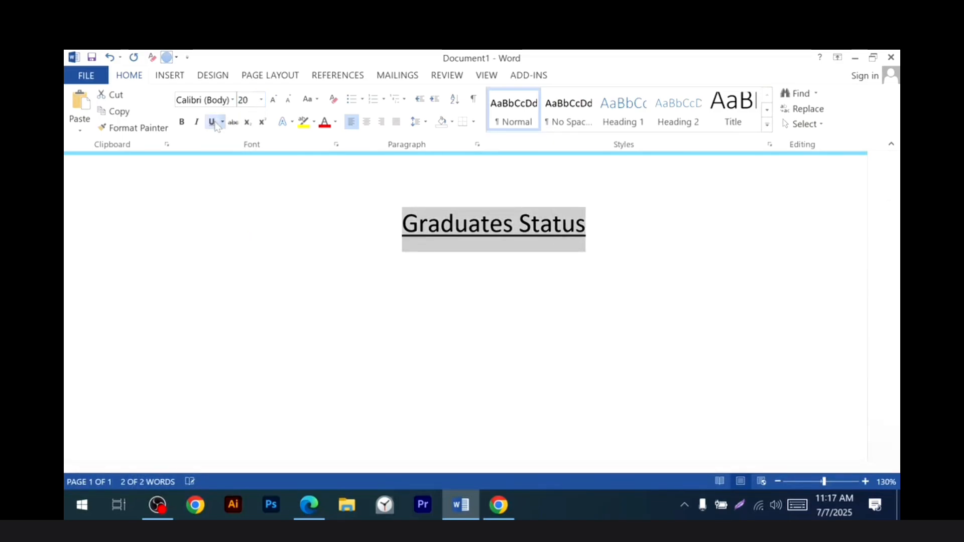
click(182, 122)
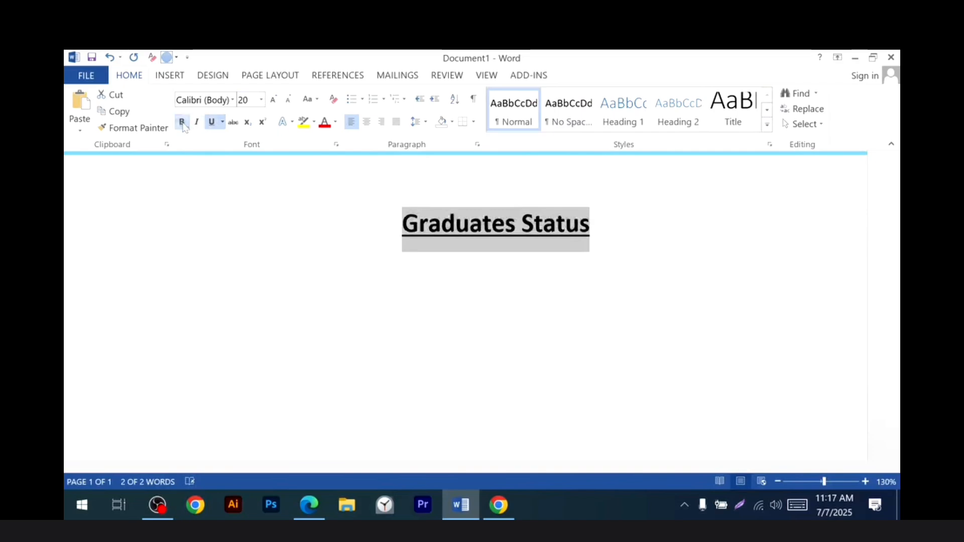
click(335, 122)
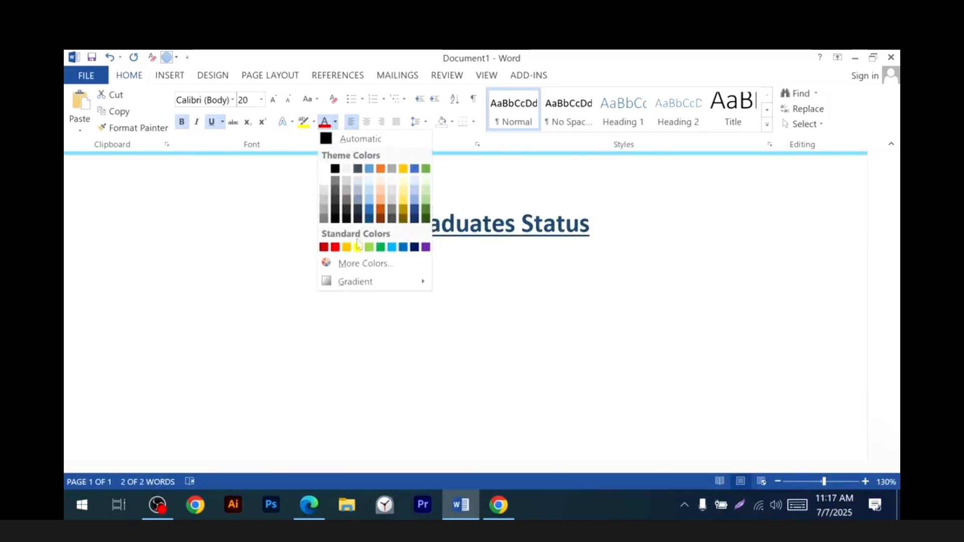
click(381, 247)
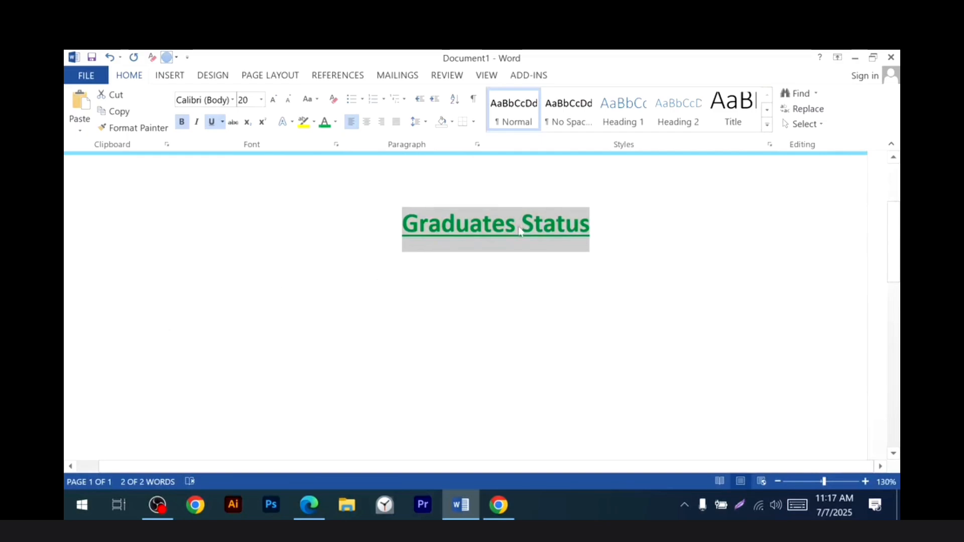
Step: Copy the whole "Graduates Status" title line and paste it back with a new line below it
click(90, 295)
key(ctrl+c)
click(100, 301)
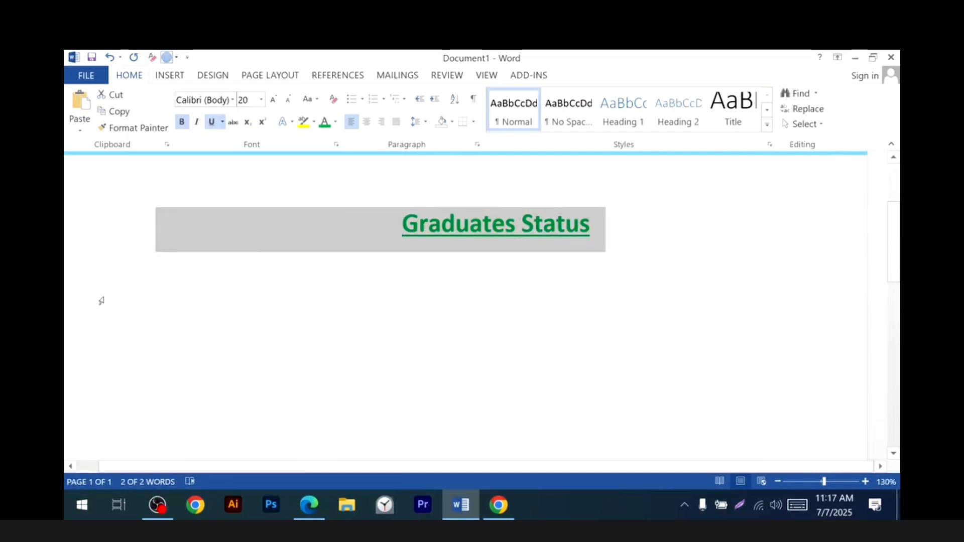
click(510, 293)
key(Return)
key(ctrl+v)
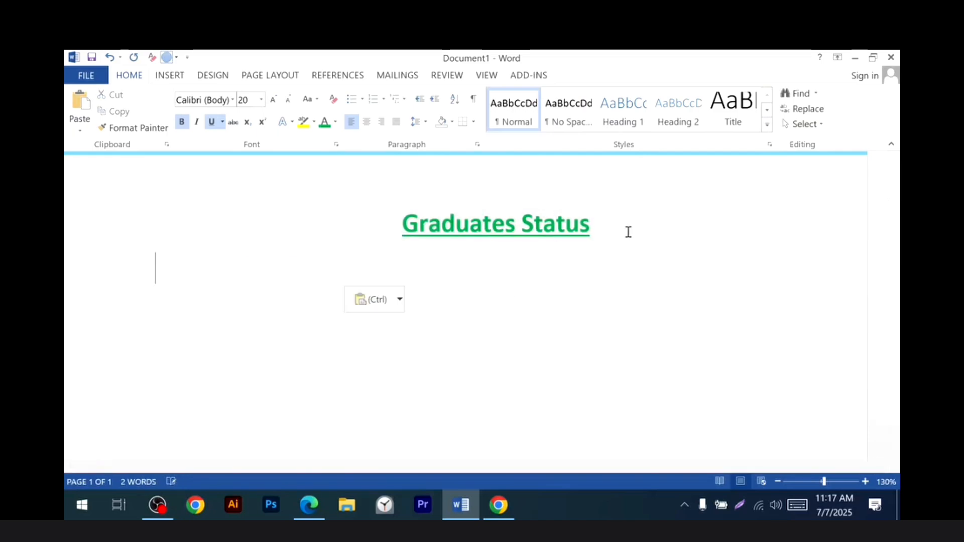
Step: Format the pasted "Graduates Status" line as 16 pt black text without underline or bold
click(139, 279)
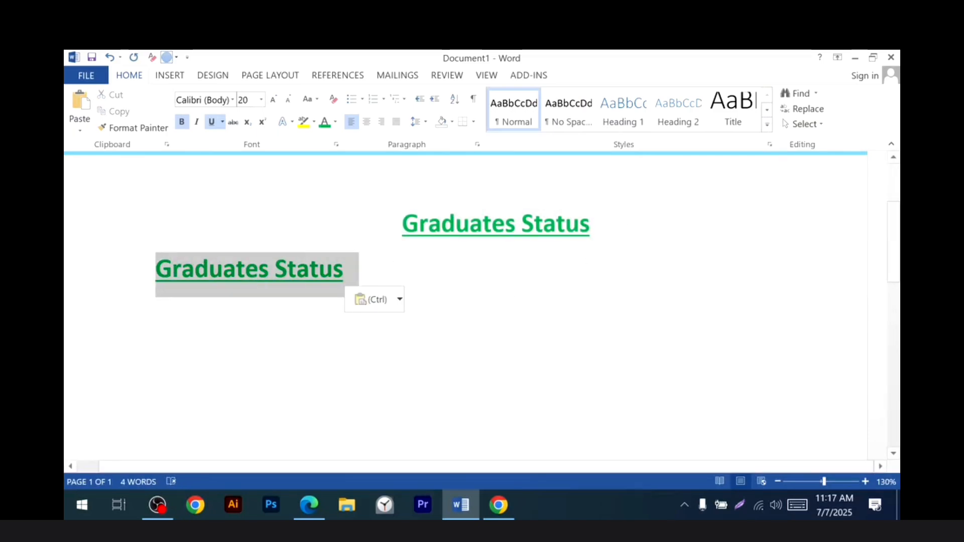
click(213, 123)
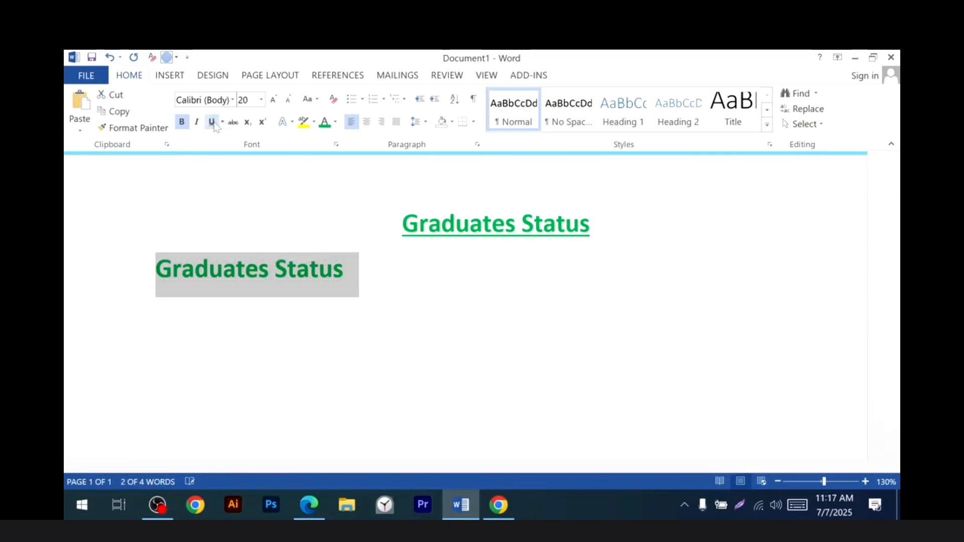
click(182, 123)
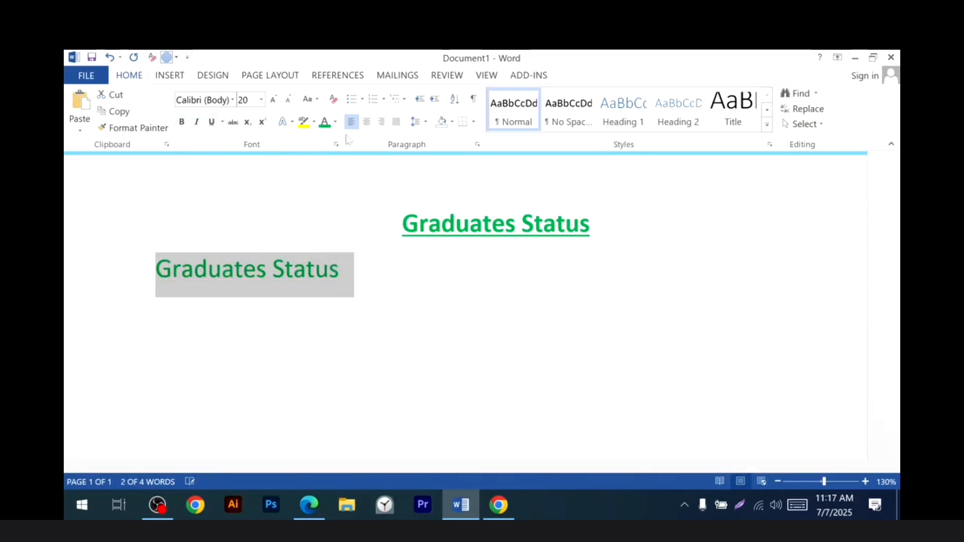
click(261, 99)
click(244, 205)
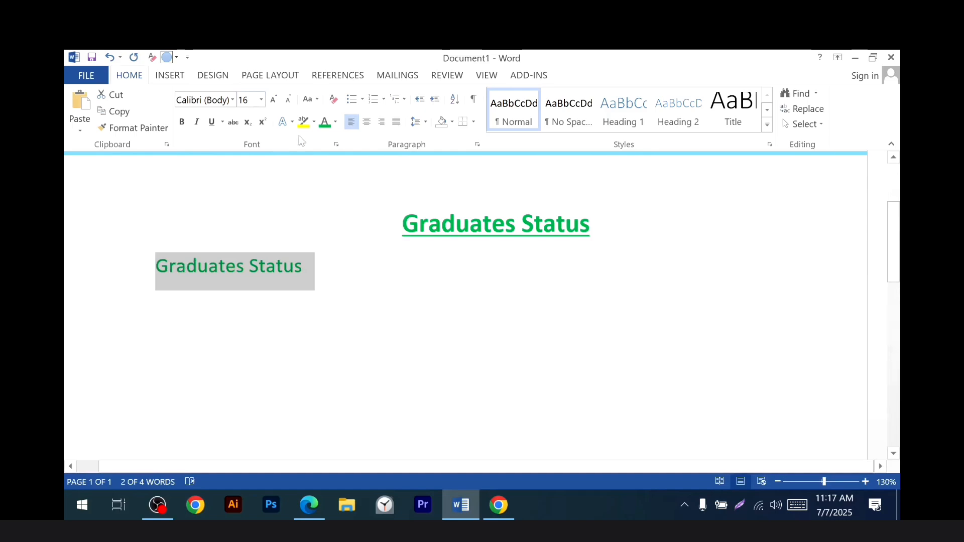
click(335, 122)
click(351, 139)
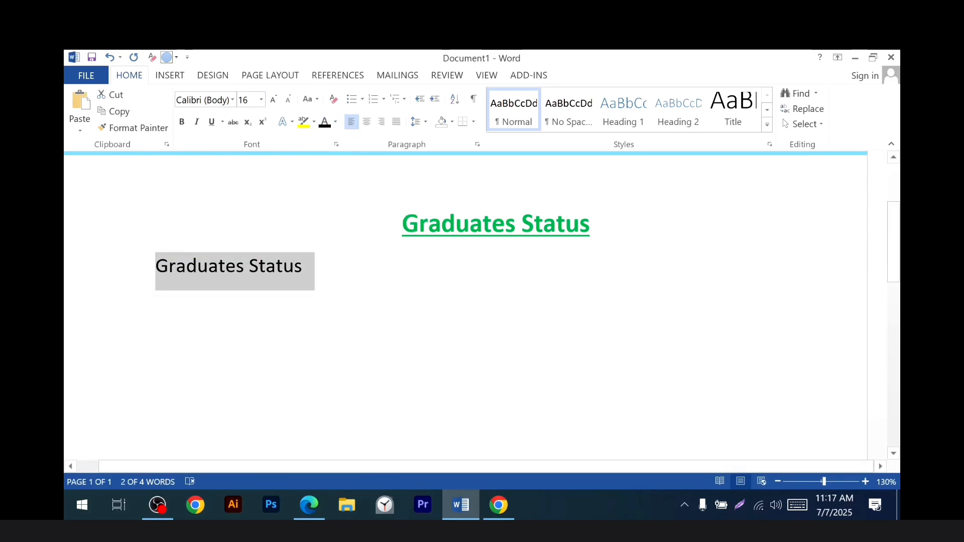
Step: Insert a table with 6 columns and 5 rows on a new line below the black "Graduates Status" text
click(306, 267)
key(Return)
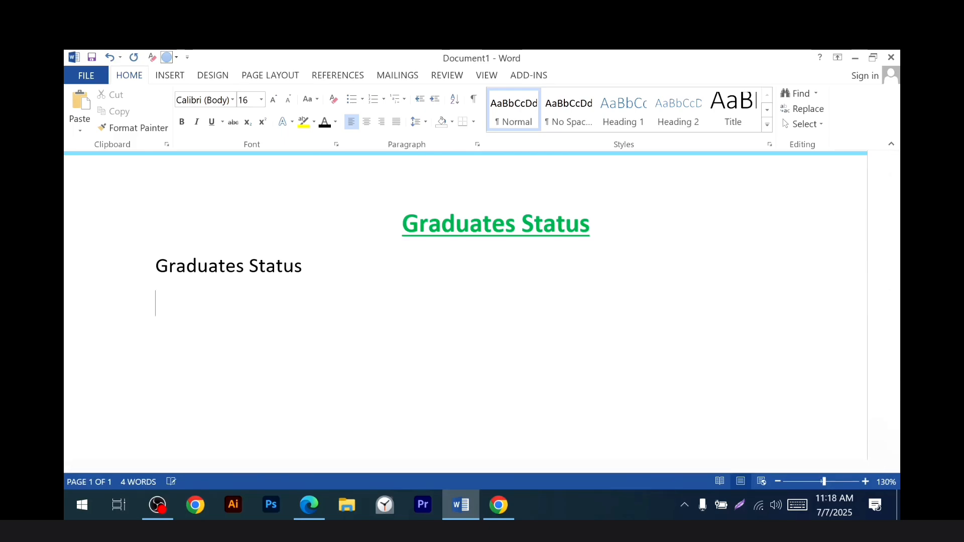
click(183, 77)
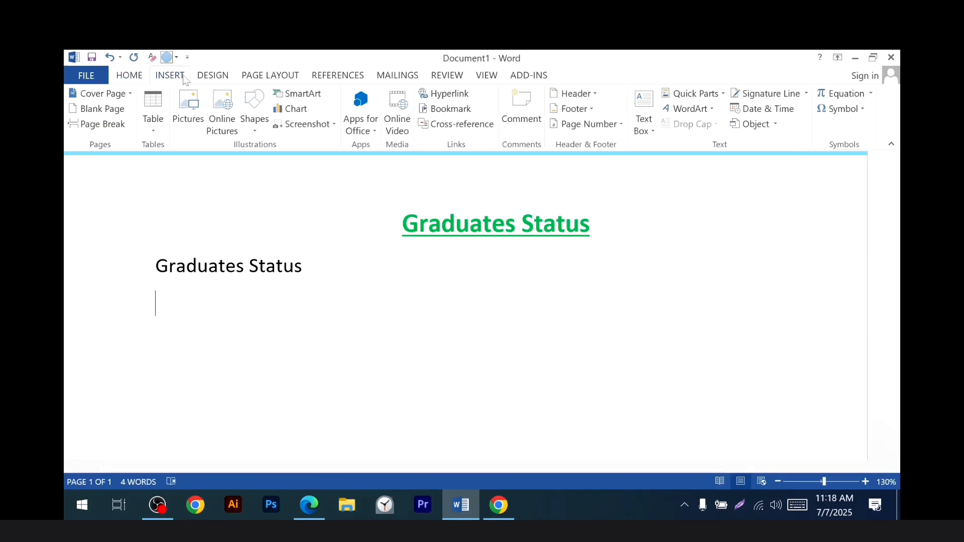
click(156, 128)
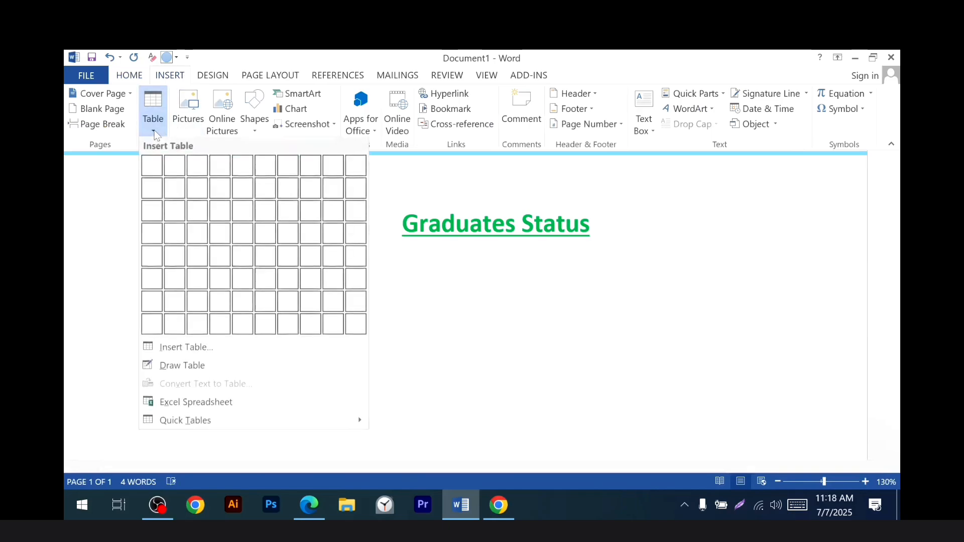
click(200, 354)
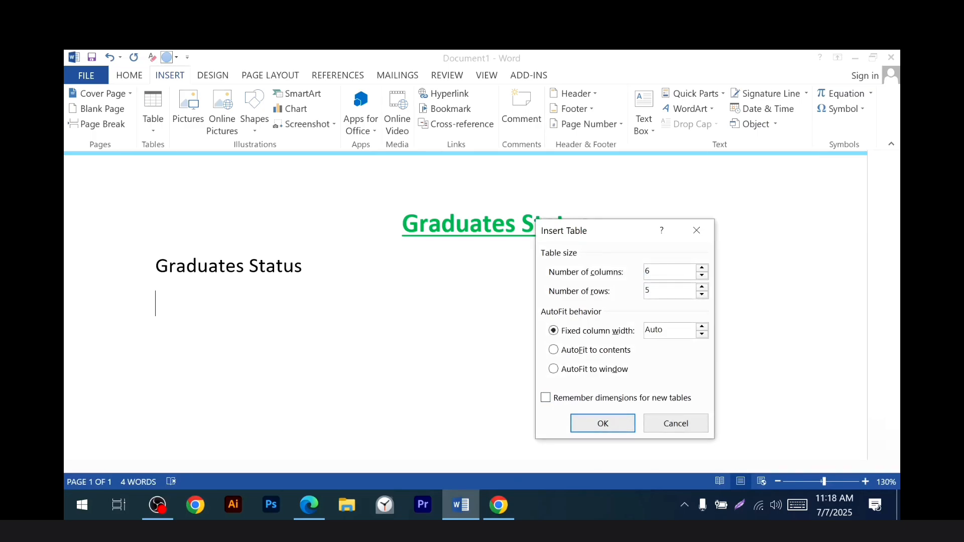
click(605, 429)
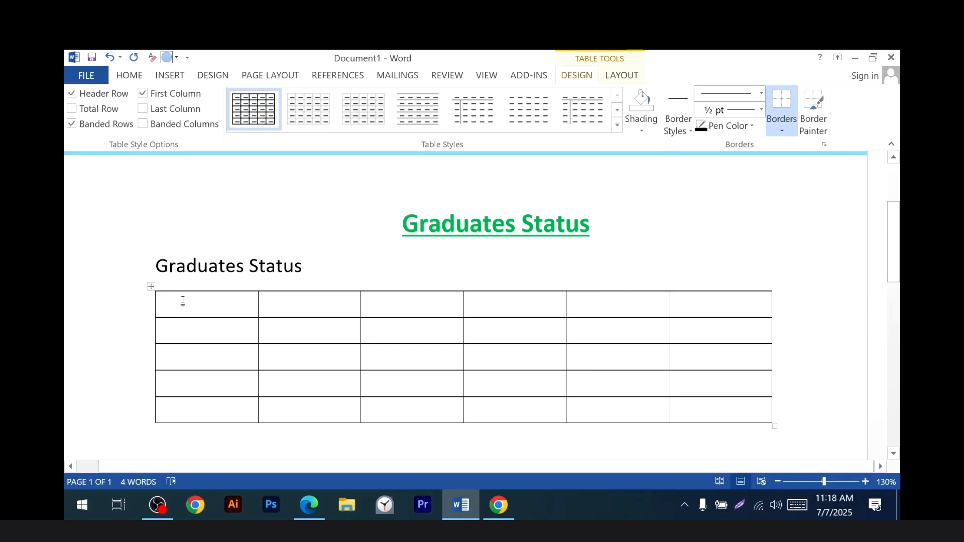
Step: Enter the headings "Occupation", "Enrolled" and "Graduates" in the first three cells of the table's top row
text(O)
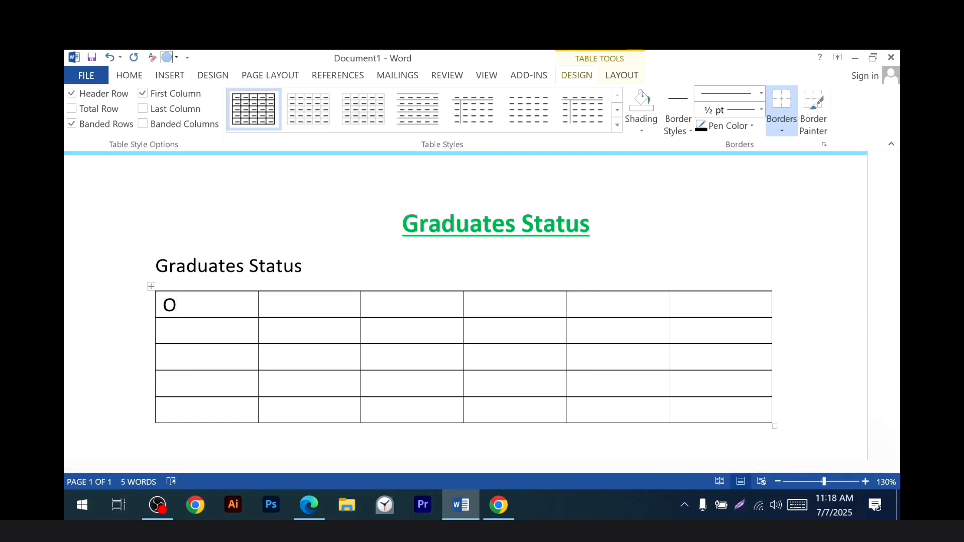
text(ccupation)
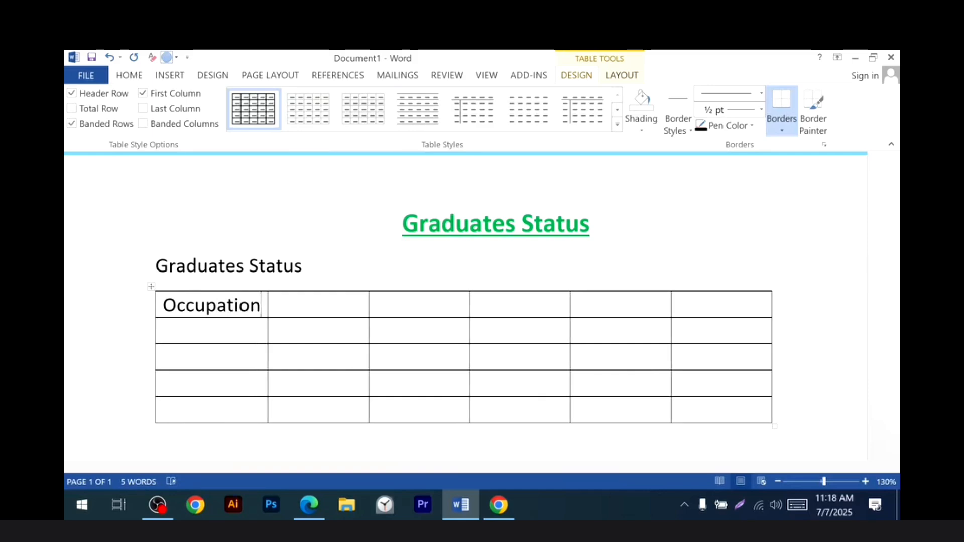
key(Tab)
text(En)
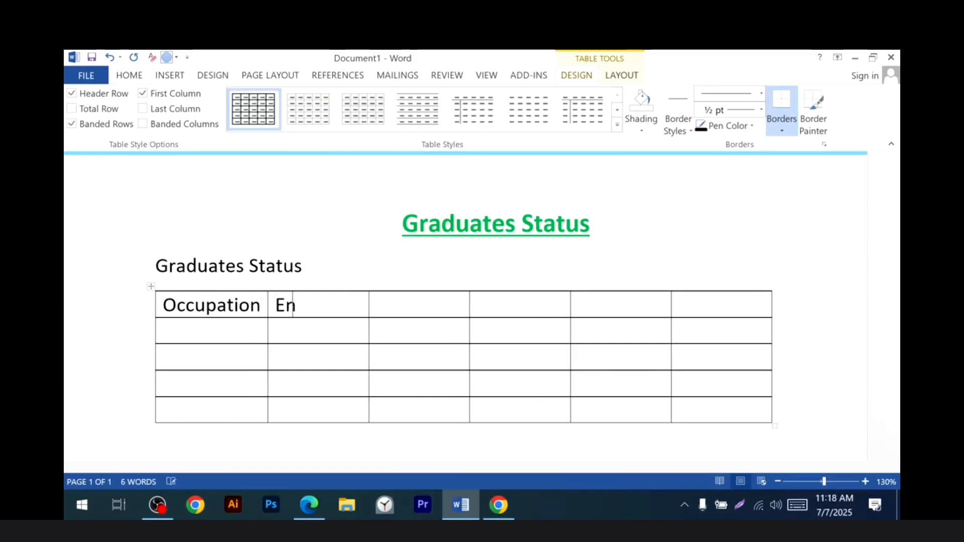
text(rol)
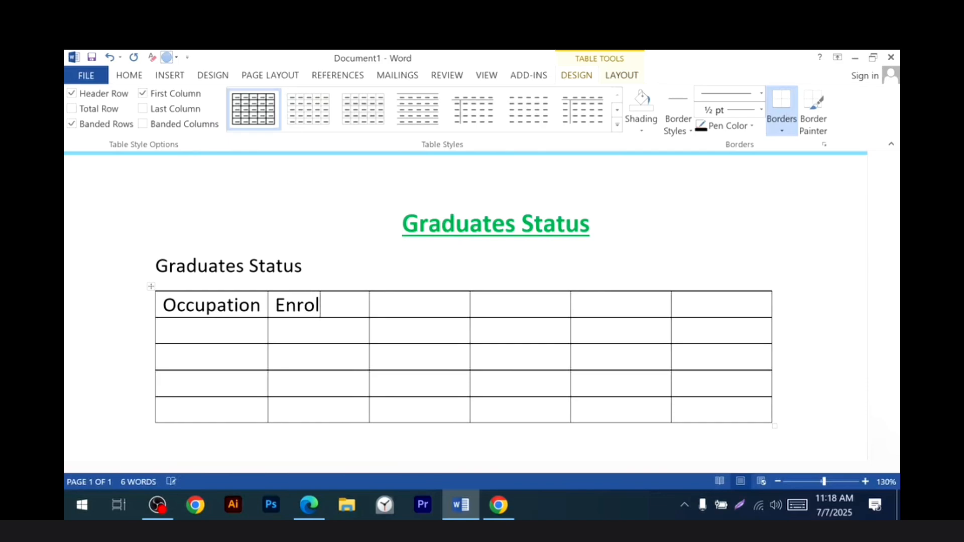
text(led)
key(Tab)
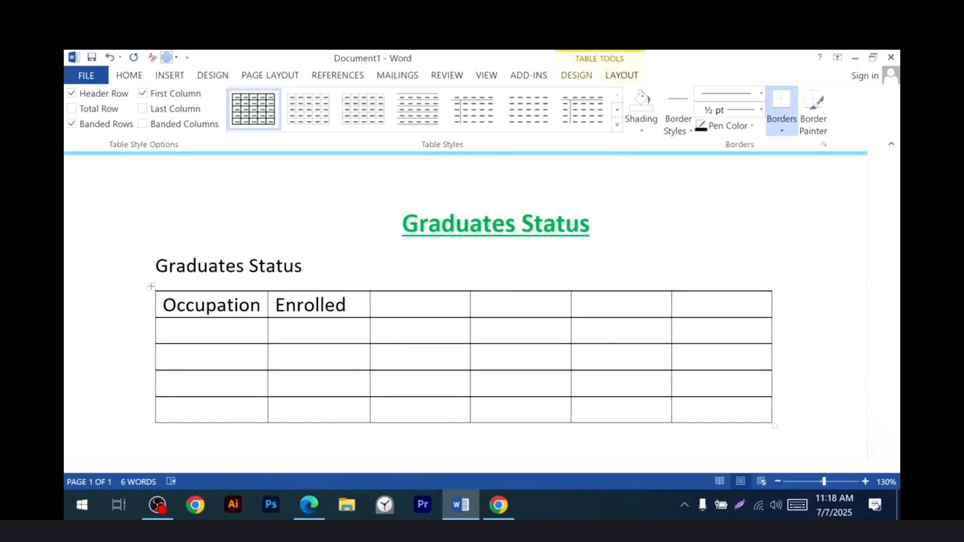
text(Gra)
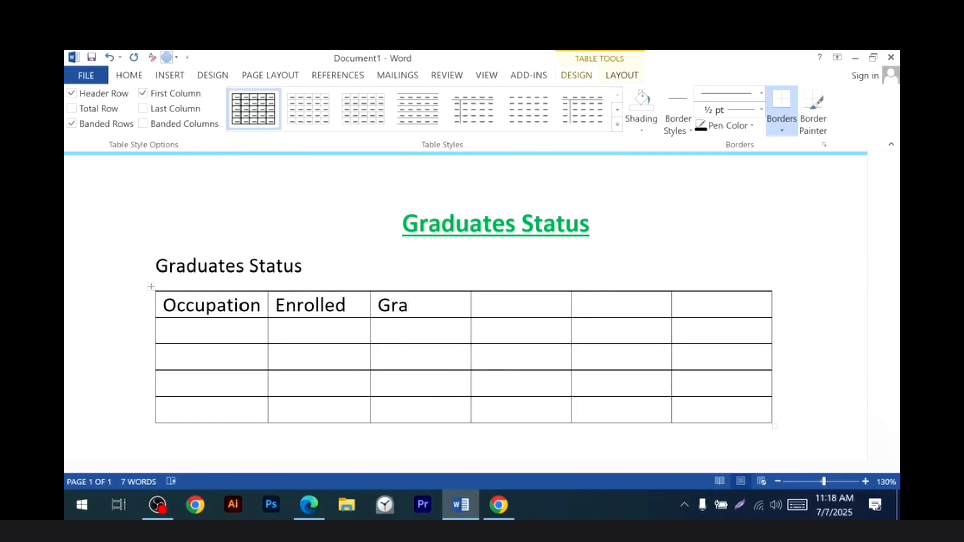
text(duates)
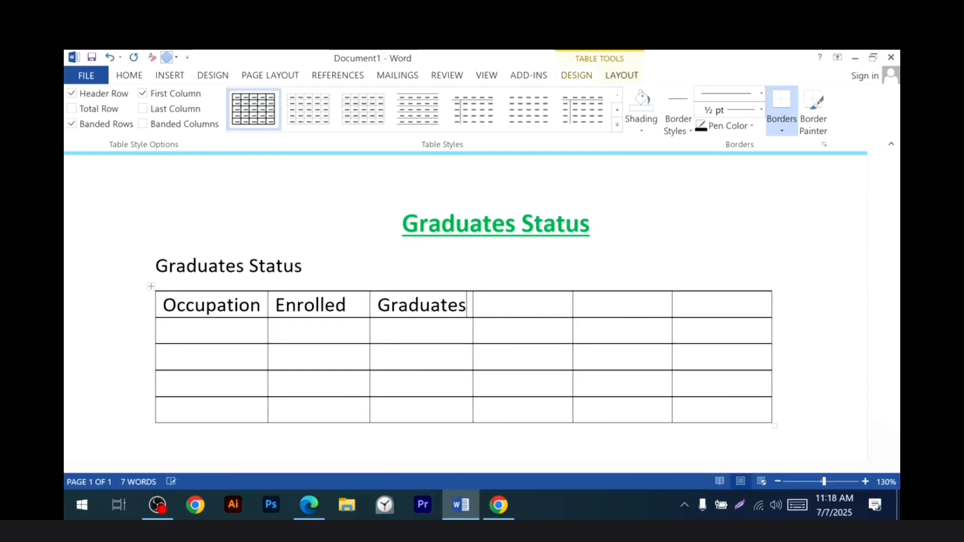
Step: Enter the headings "Parcentage" and "Assessments Fee" in the fourth and fifth cells of the table's top row
key(Tab)
text(Par)
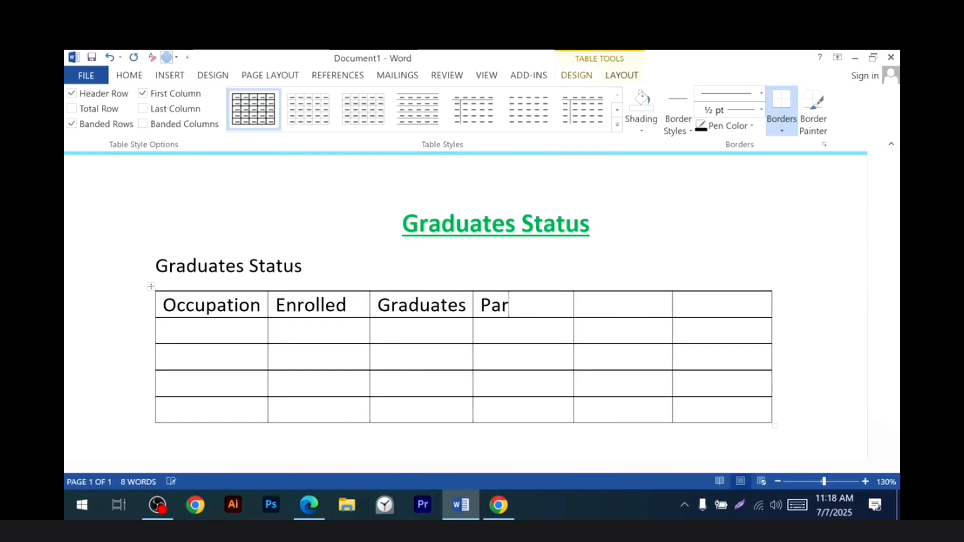
text(cent)
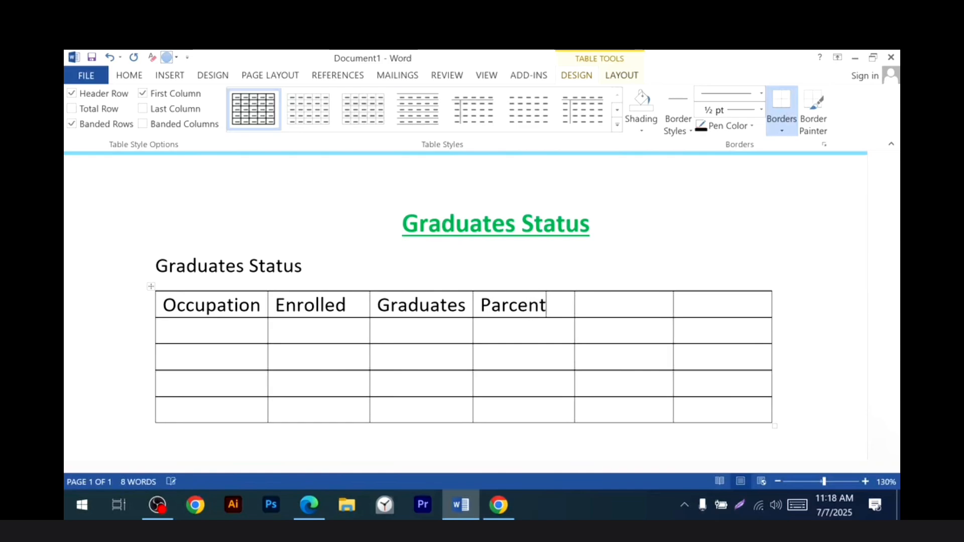
text(age)
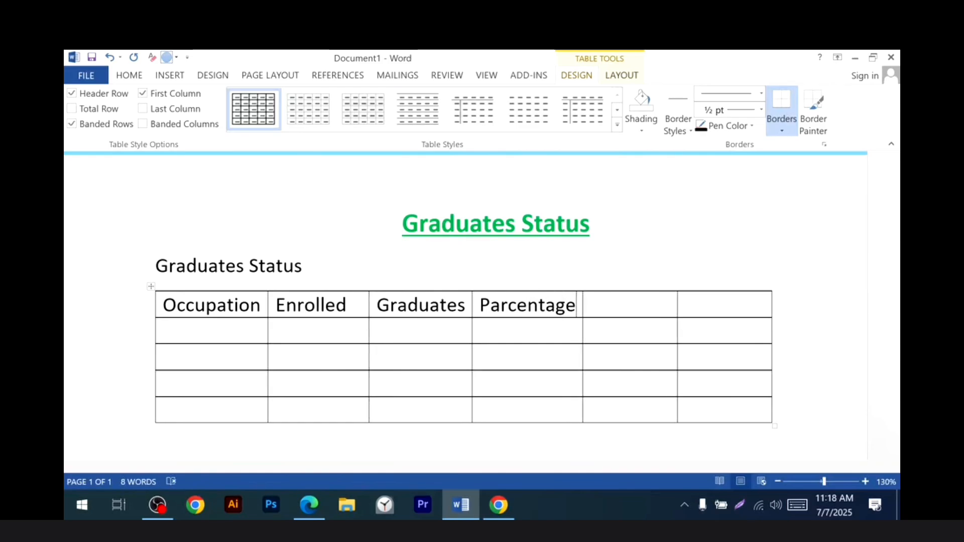
text(A)
key(BackSpace)
key(Tab)
text(Asses)
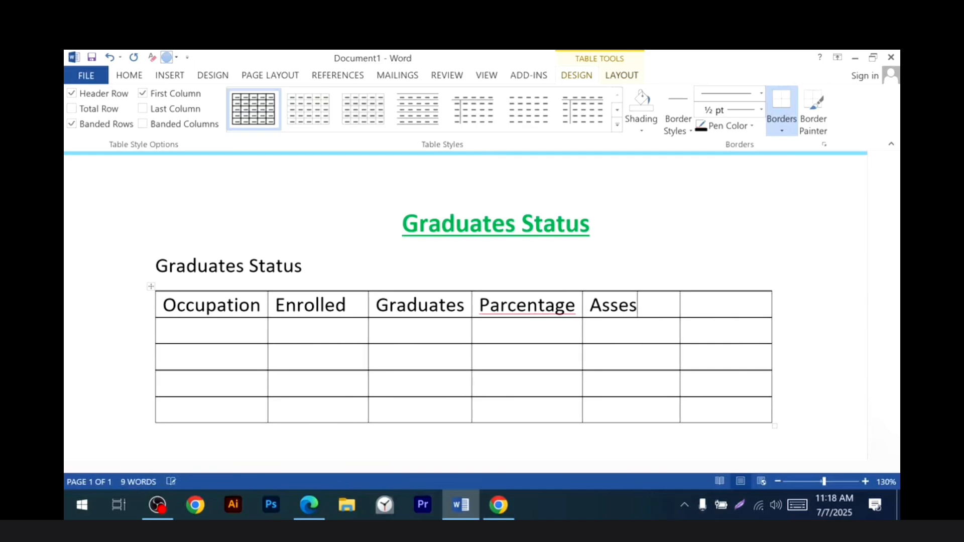
text(sments)
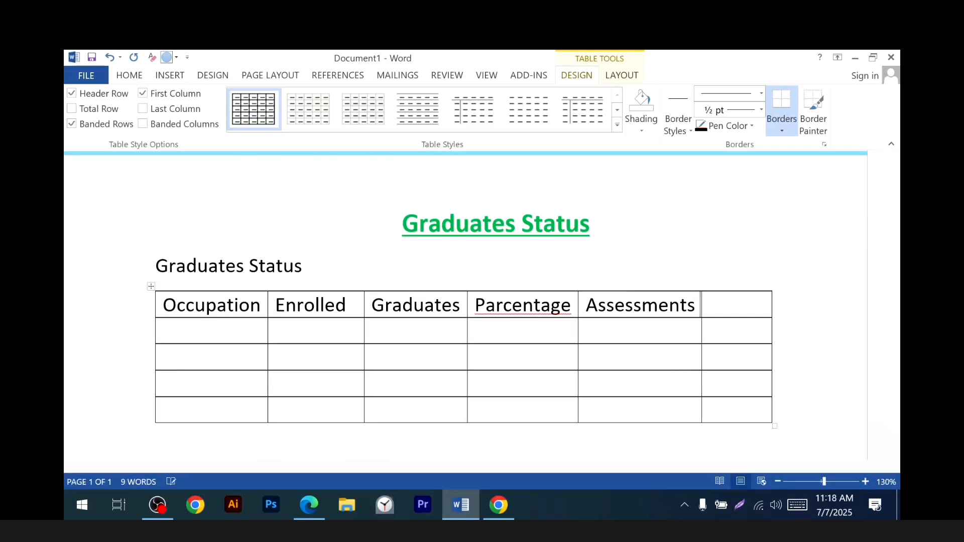
text( Fee)
Step: Enter the heading "Total Fess" in the last cell of the table's top row
key(Tab)
text(TO)
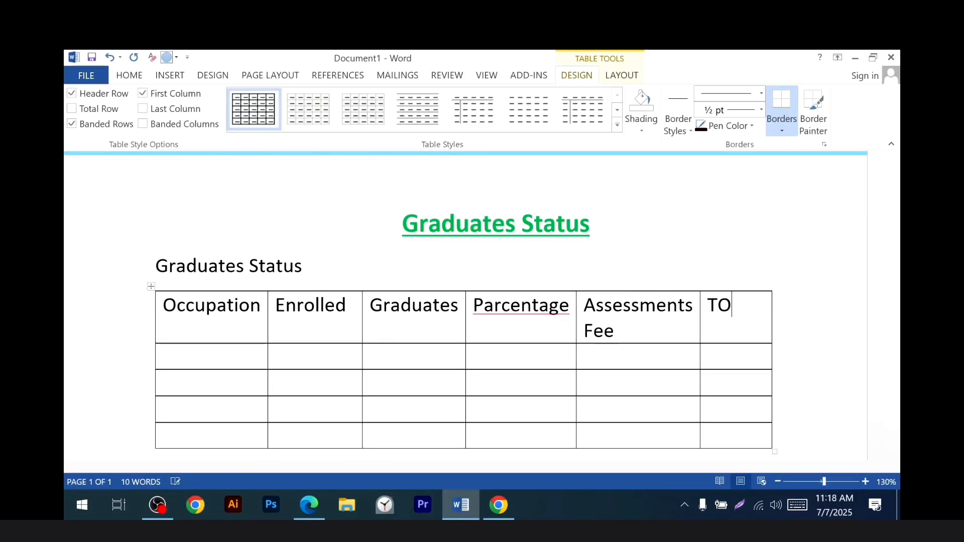
text(t)
key(BackSpace)
key(BackSpace)
text(t)
key(BackSpace)
text(p)
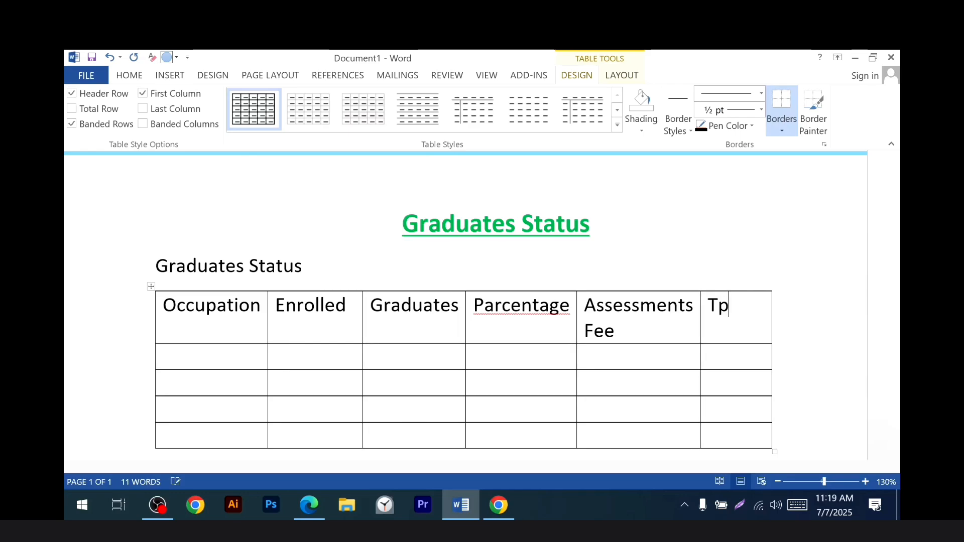
text(at)
key(BackSpace)
key(BackSpace)
text(otal)
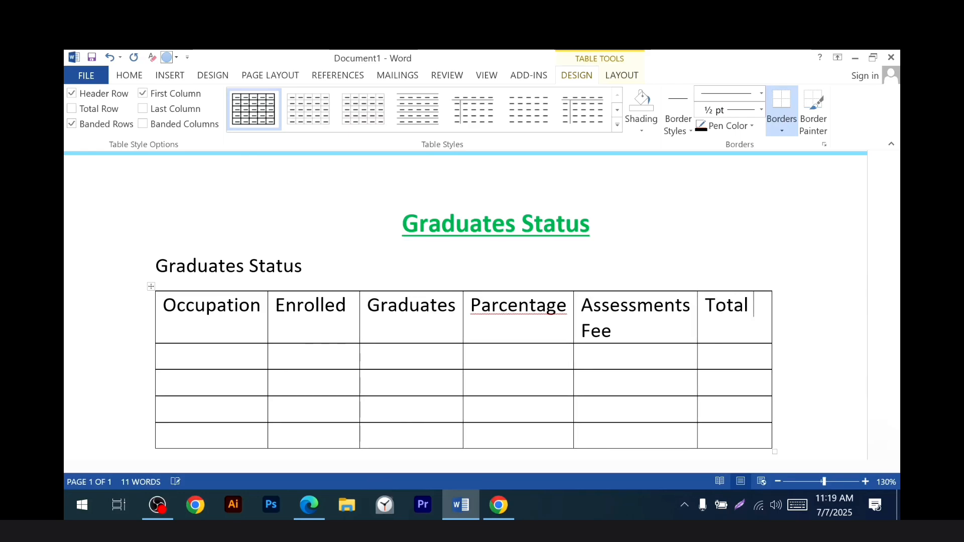
text( Fess)
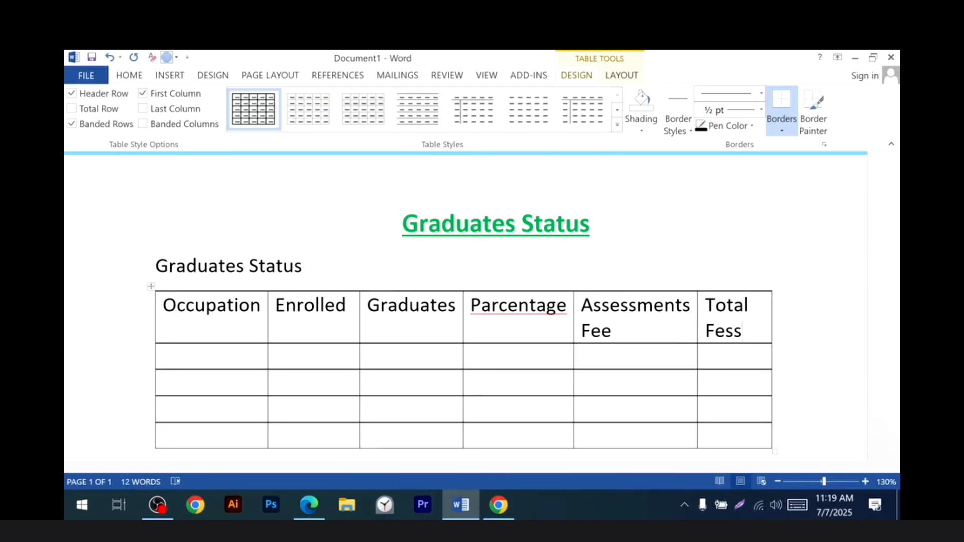
Step: Merge the four empty cells below the "Assessments Fee" heading into one cell
click(219, 352)
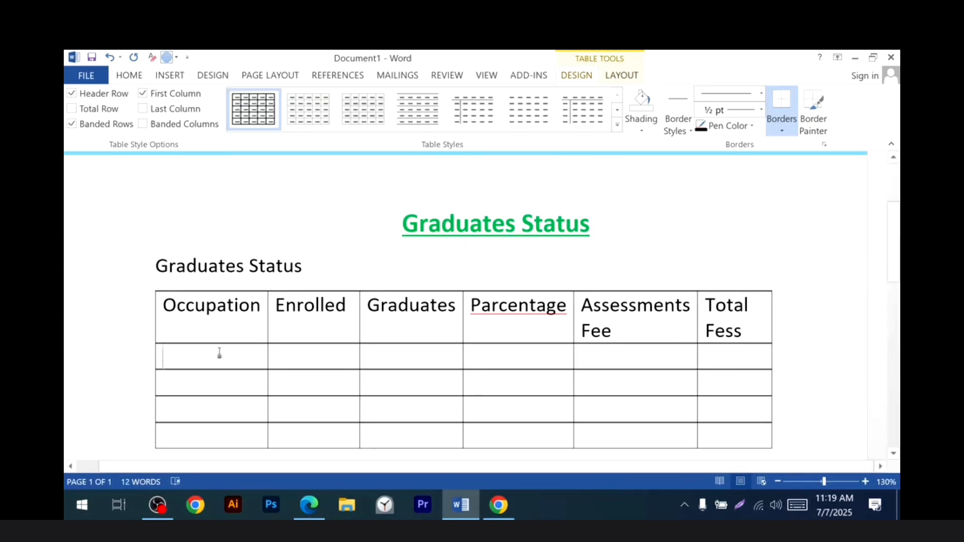
drag(630, 354, 636, 437)
click(132, 78)
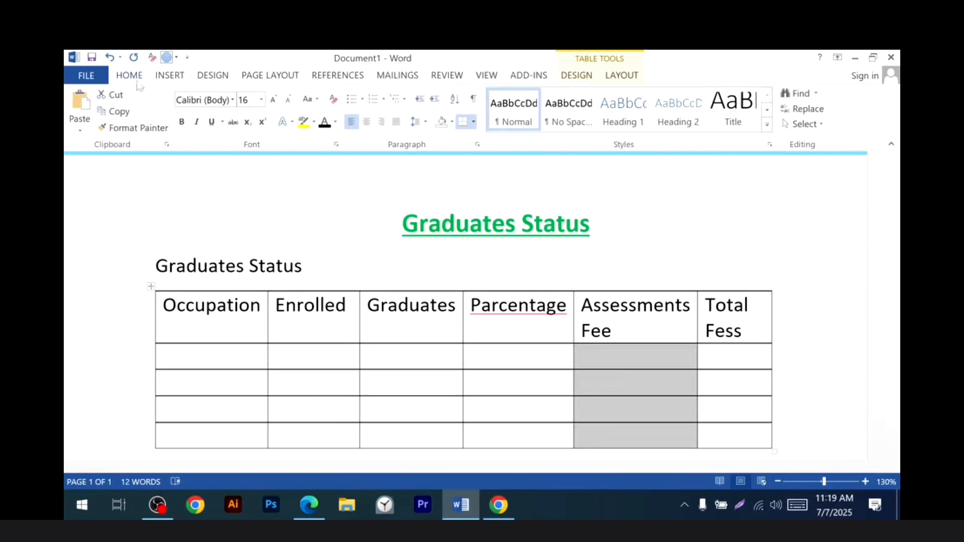
right_click(685, 362)
key(Escape)
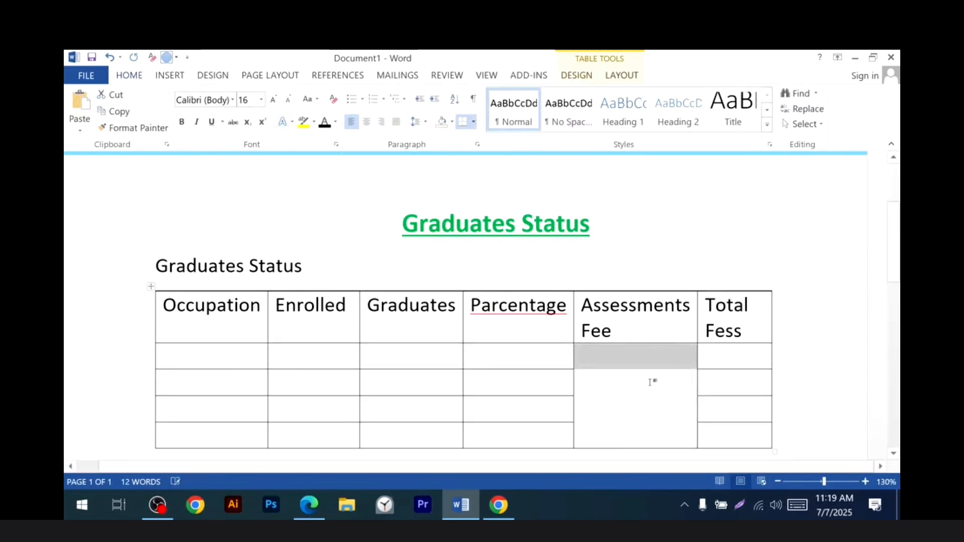
Step: Enter "TK.350" in the merged cell under "Assessments Fee"
click(651, 382)
text(TK.)
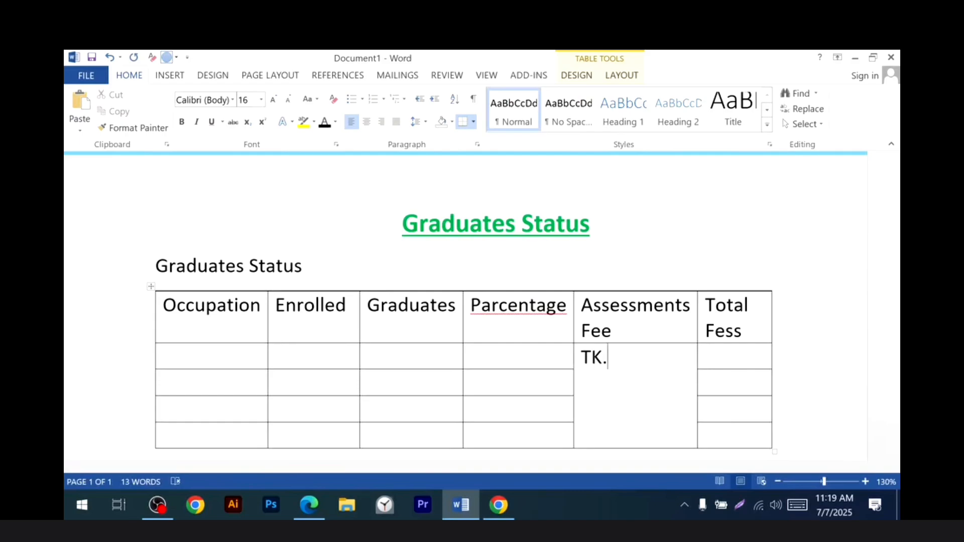
text(350)
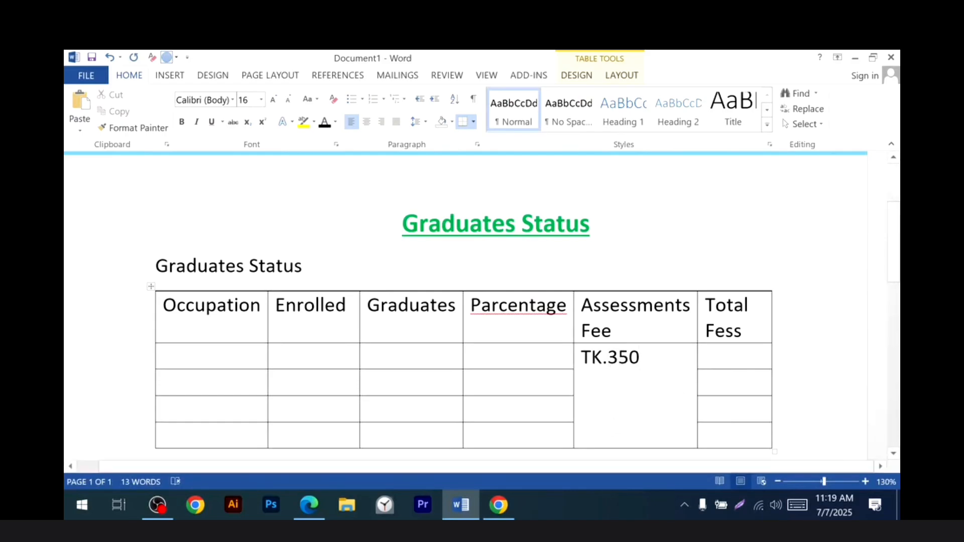
Step: Insert a pie chart on a centred line below the table
scroll(462, 302, down, 3)
click(415, 345)
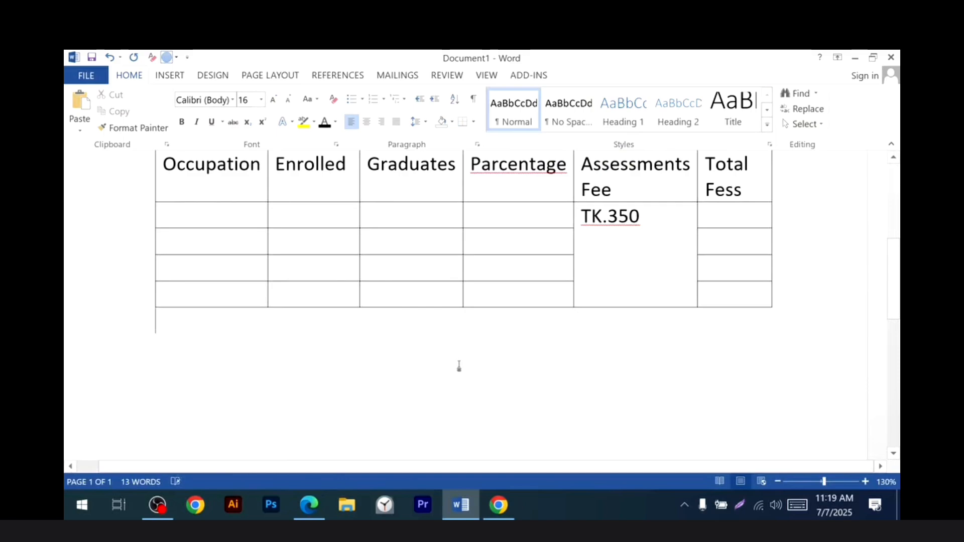
key(ctrl+e)
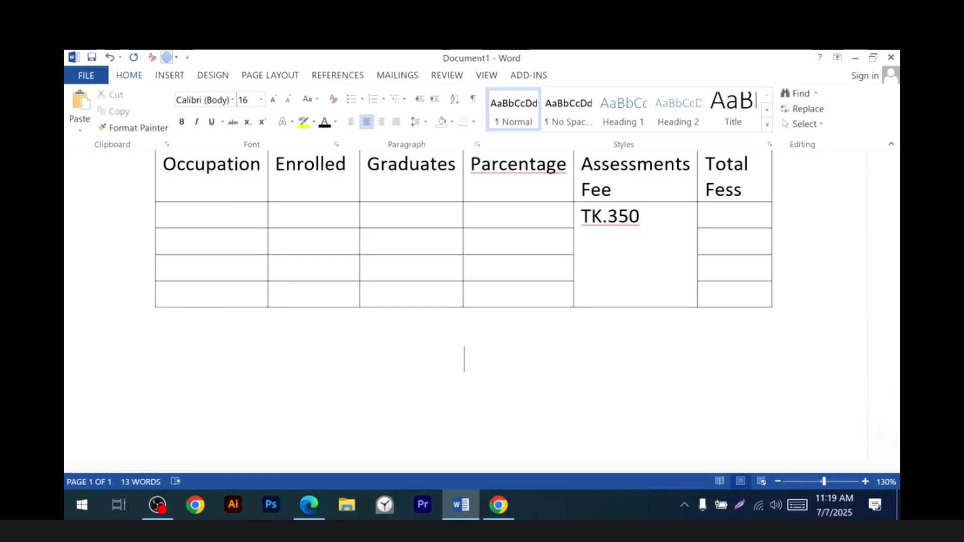
click(169, 79)
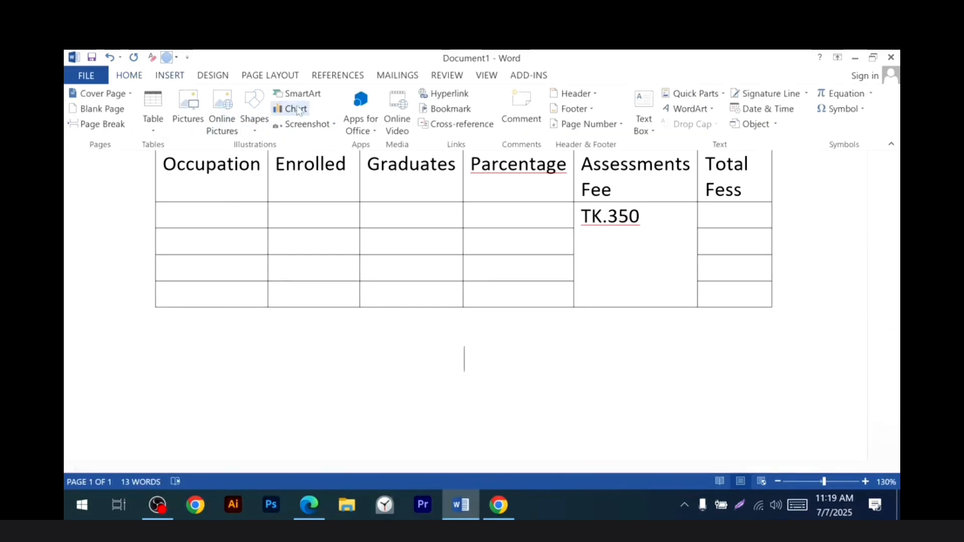
click(297, 109)
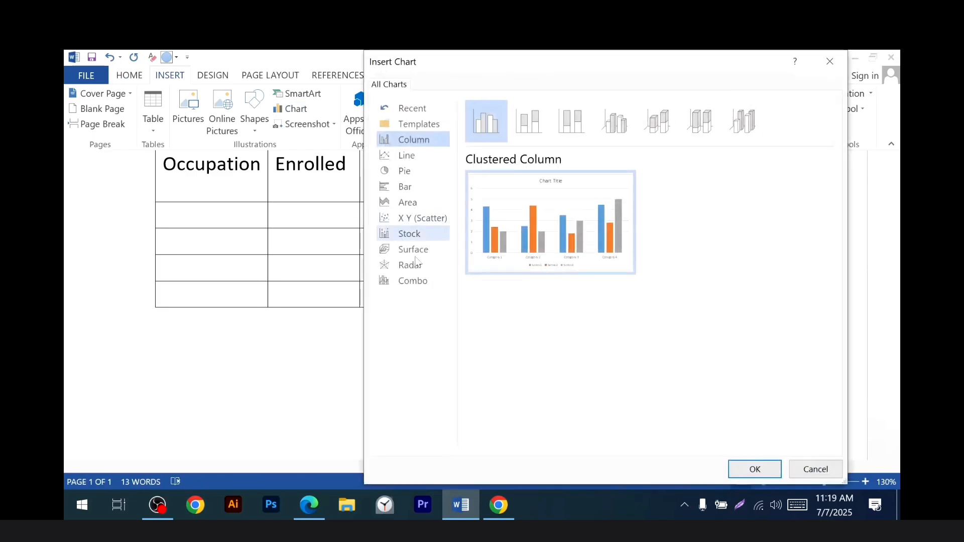
click(404, 173)
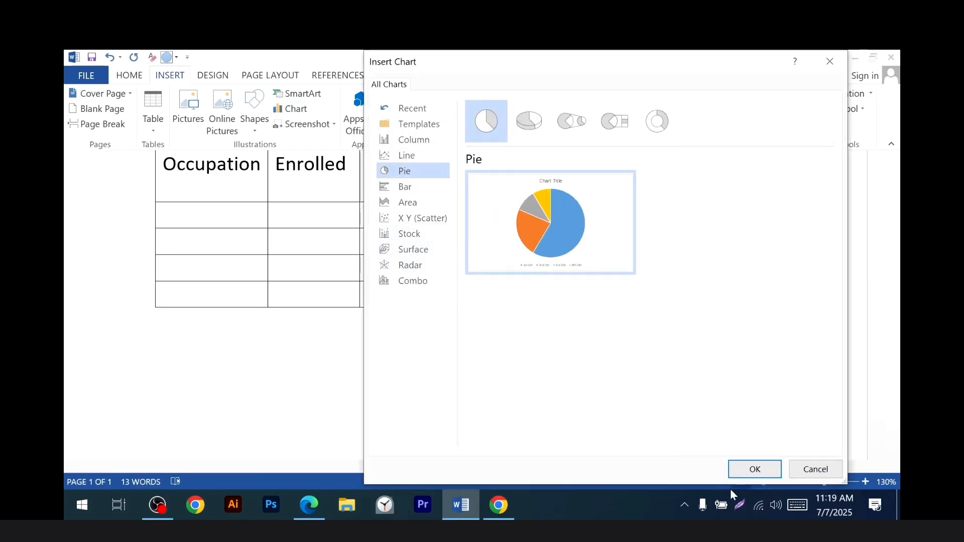
click(754, 469)
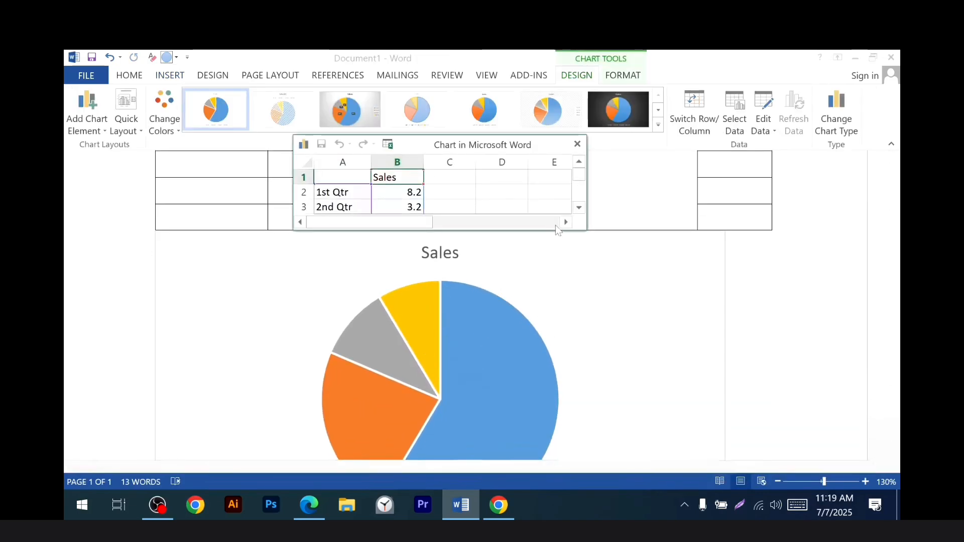
Step: Enlarge the chart's data sheet and clear the "3rd Qtr" and "4th Qtr" rows with their values
drag(585, 234, 709, 314)
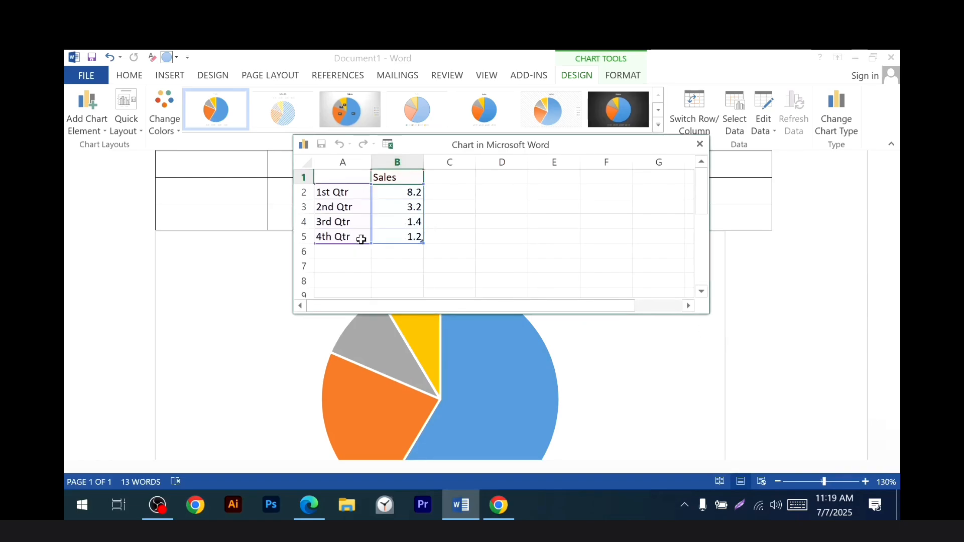
drag(323, 220, 414, 241)
key(Delete)
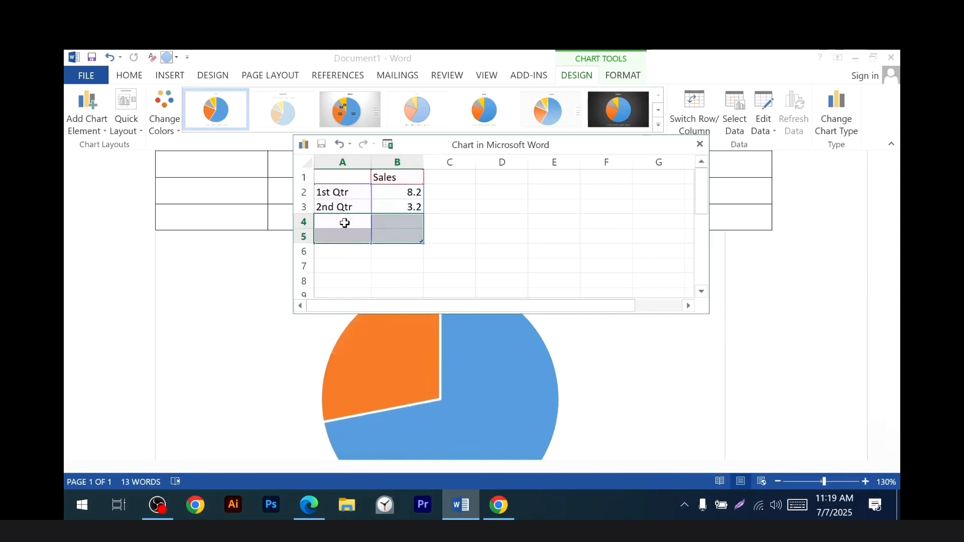
Step: Replace the "Sales" heading in cell B1 of the chart data with "Gra"
click(345, 195)
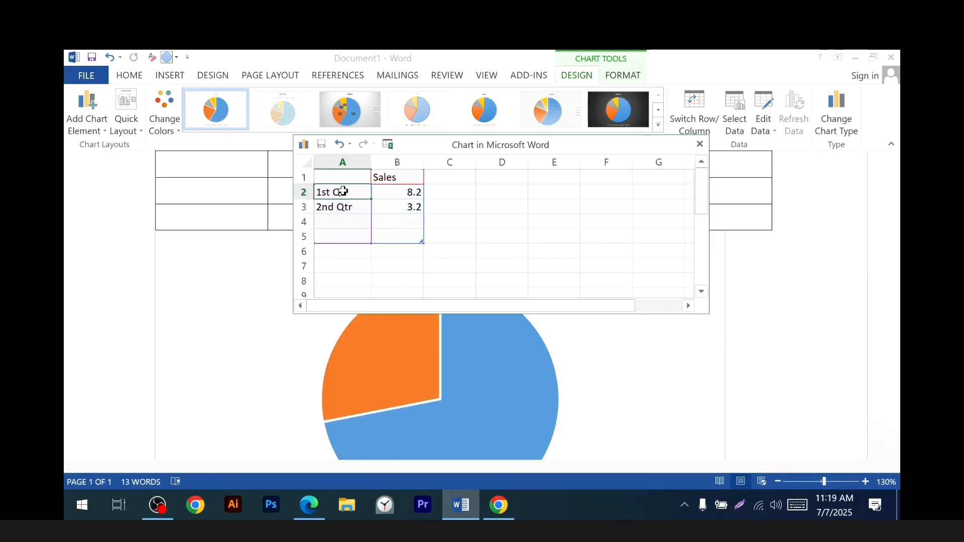
click(404, 177)
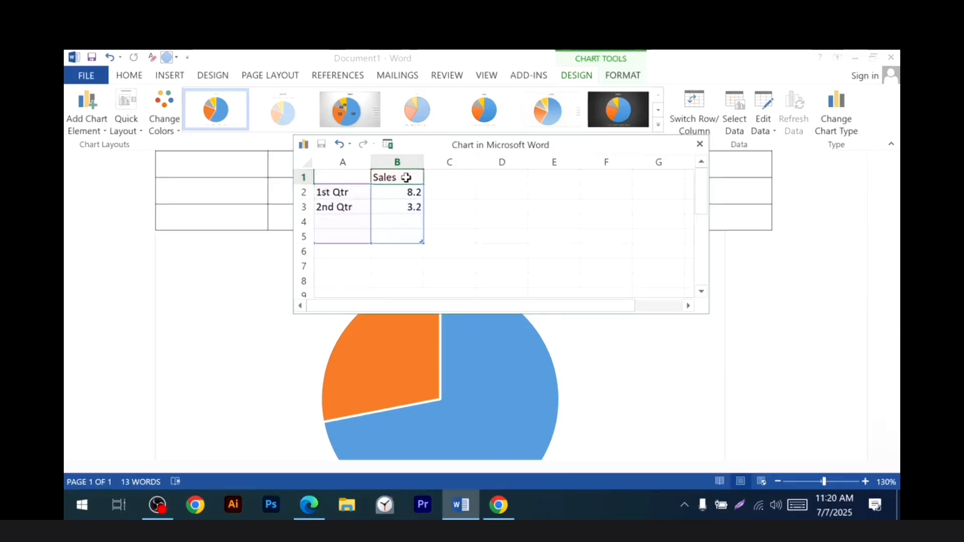
text(Grap)
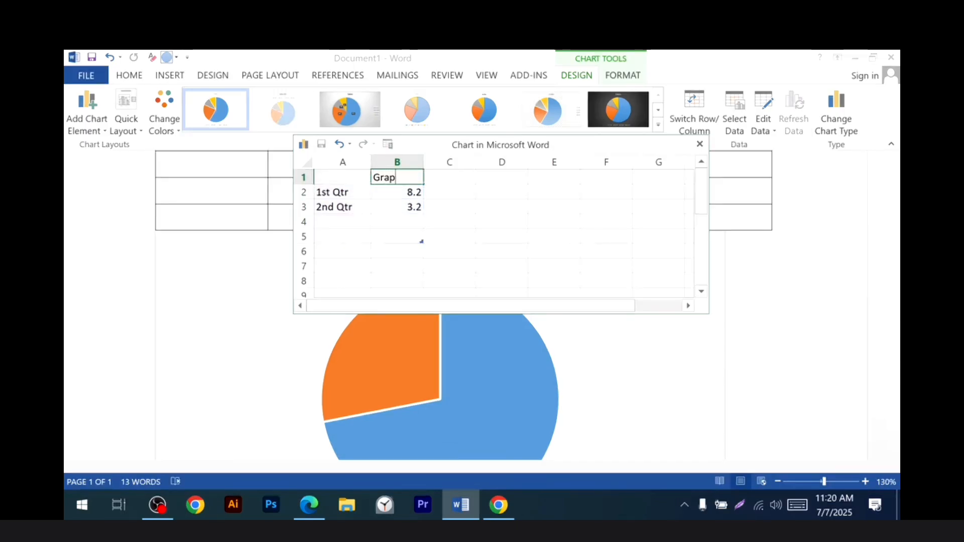
key(BackSpace)
Step: Rename the first chart category as "Enrolled" and set its value to 1848
click(351, 193)
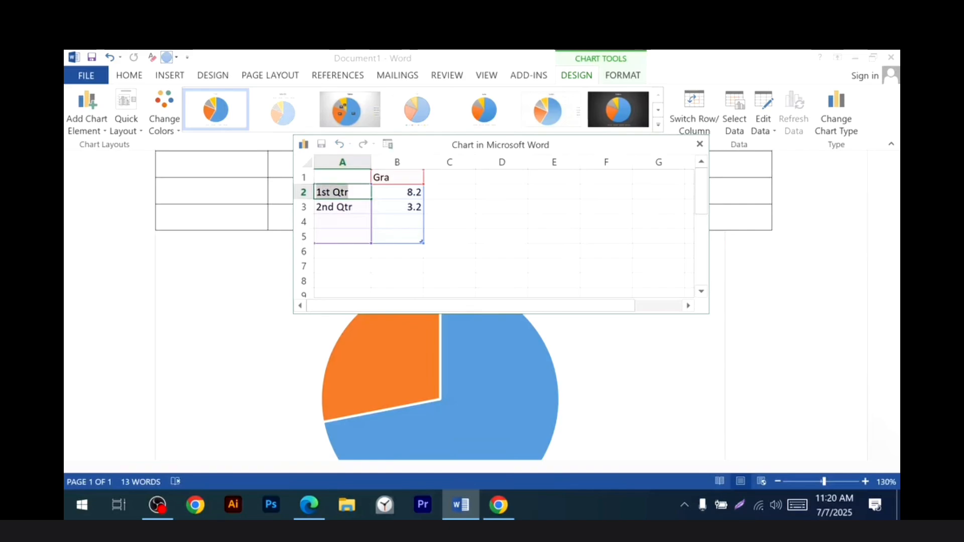
text(Enrolled)
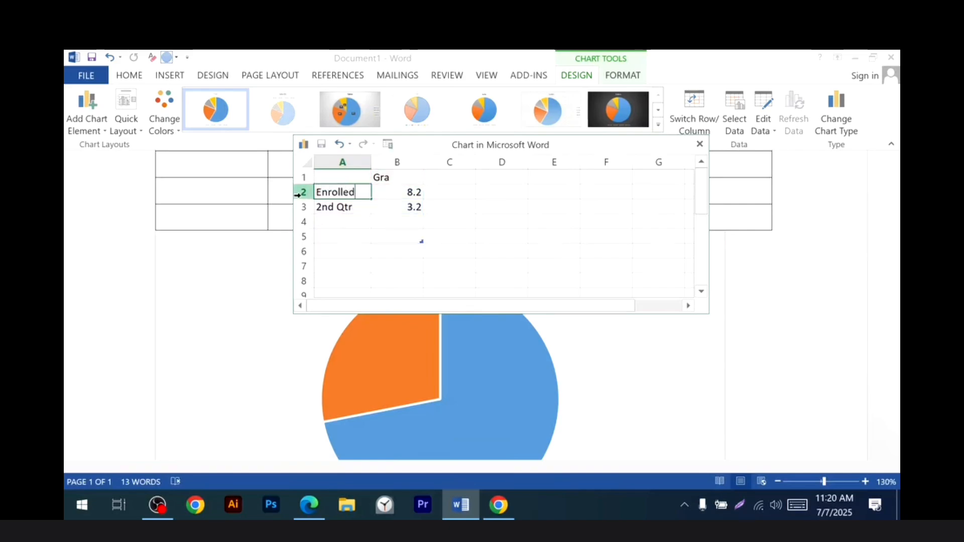
key(Tab)
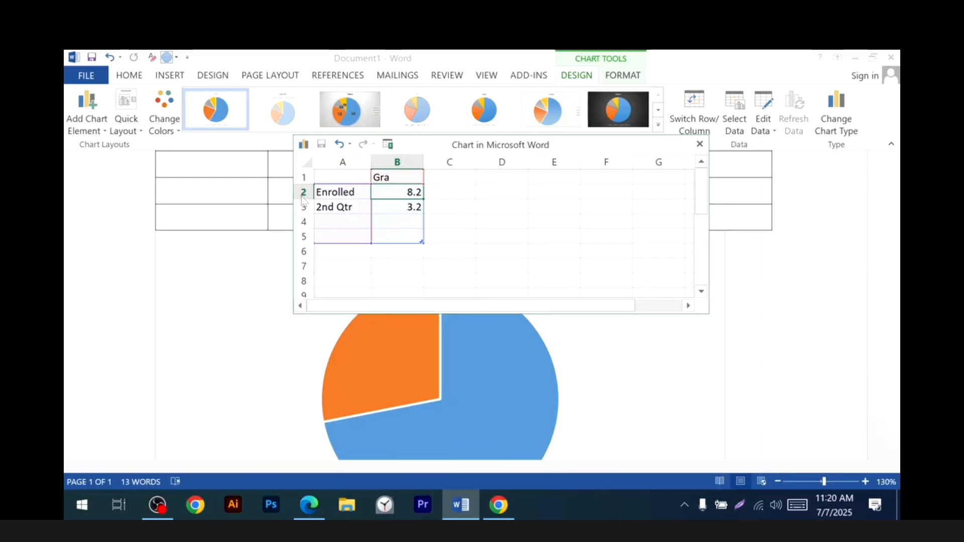
text(18)
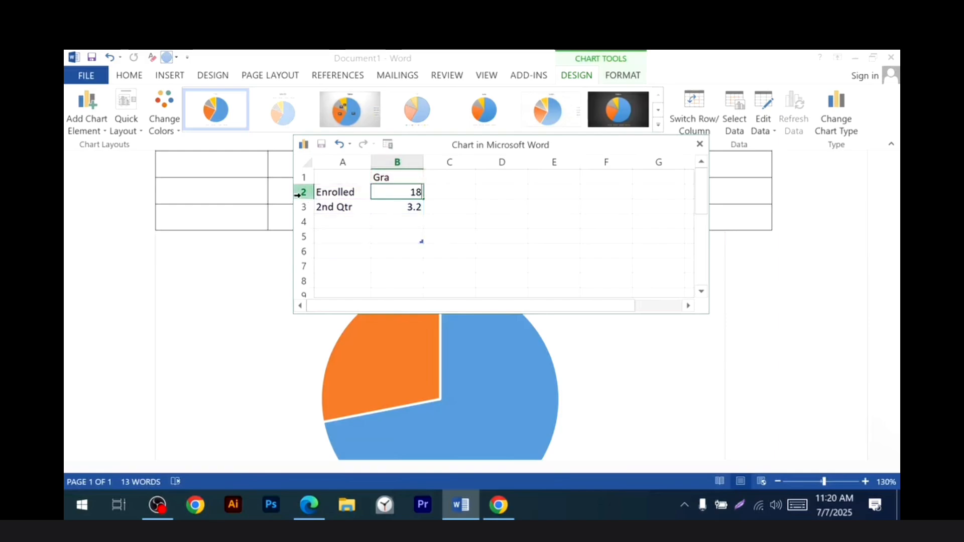
text(48)
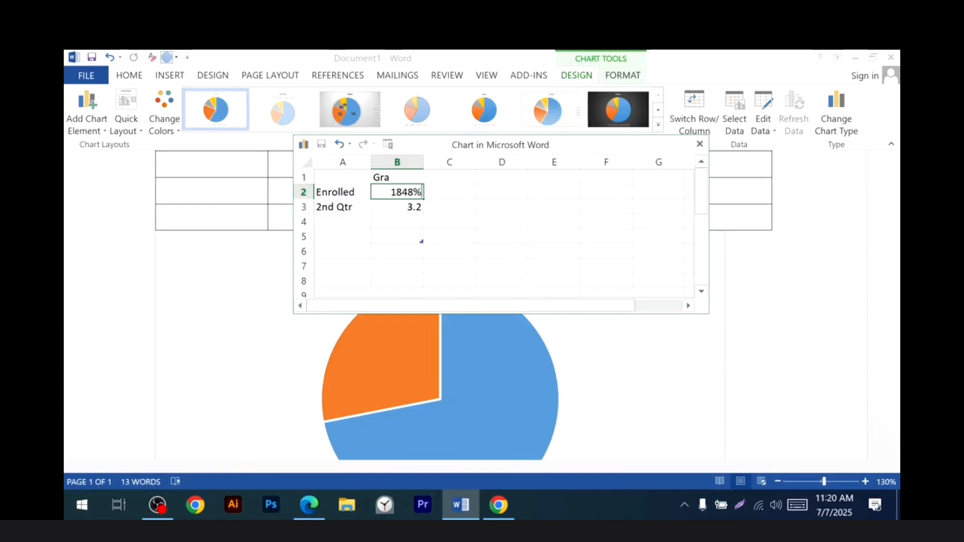
Step: Rename the second chart category as "Graduates" with the value 1540, then close the data sheet and return to the document
click(333, 209)
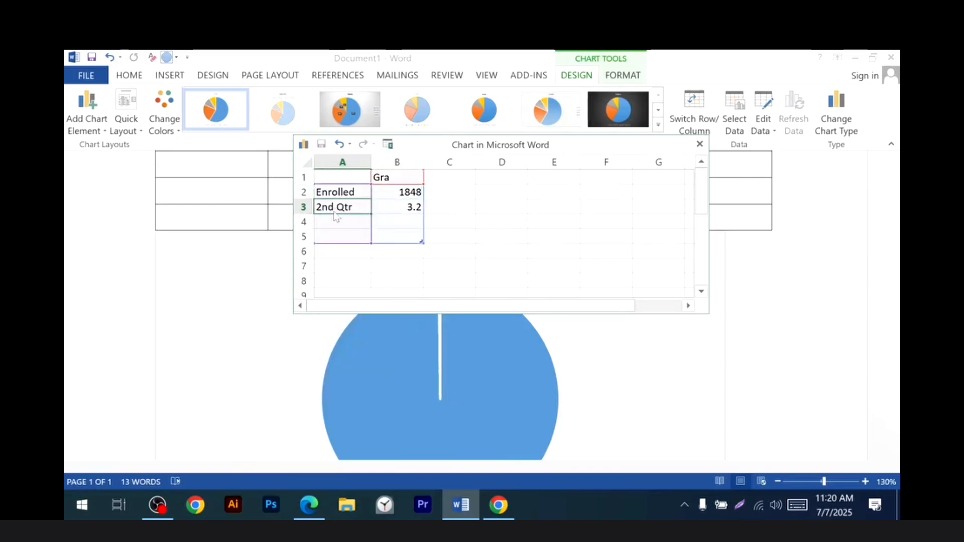
text(Gra)
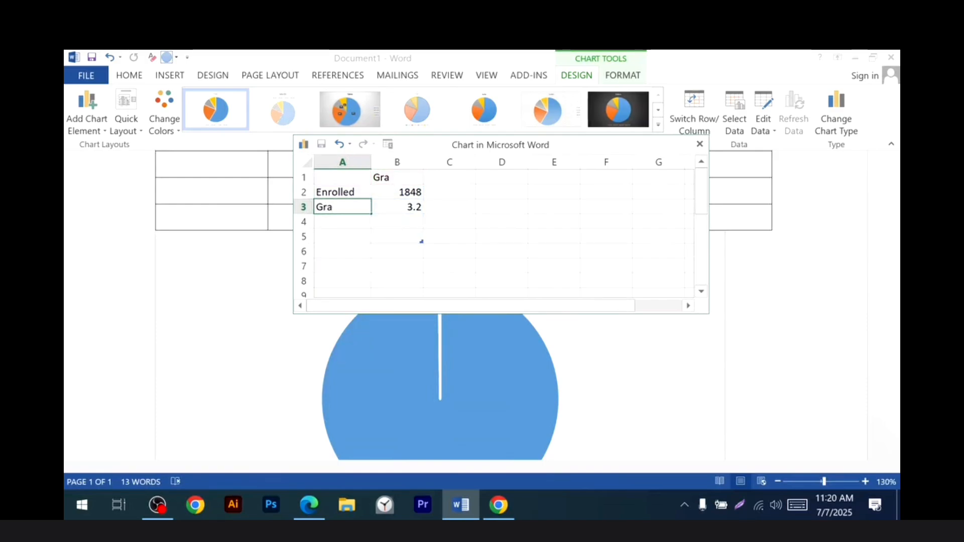
text(duates)
key(Tab)
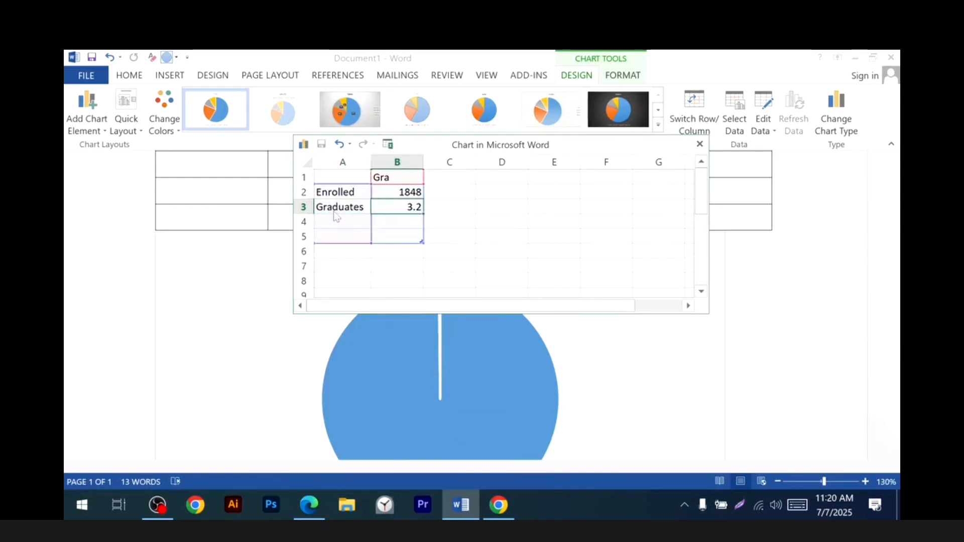
text(15)
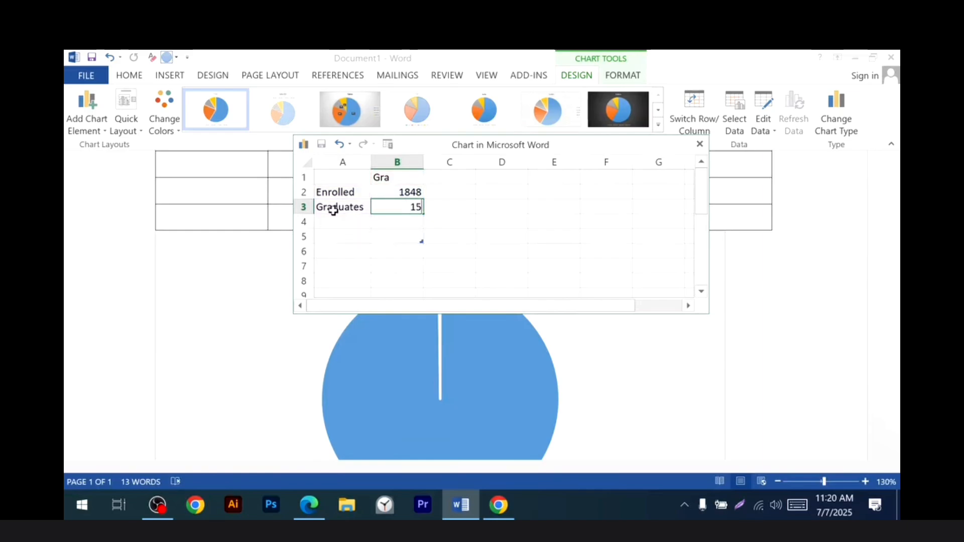
text(40)
click(380, 249)
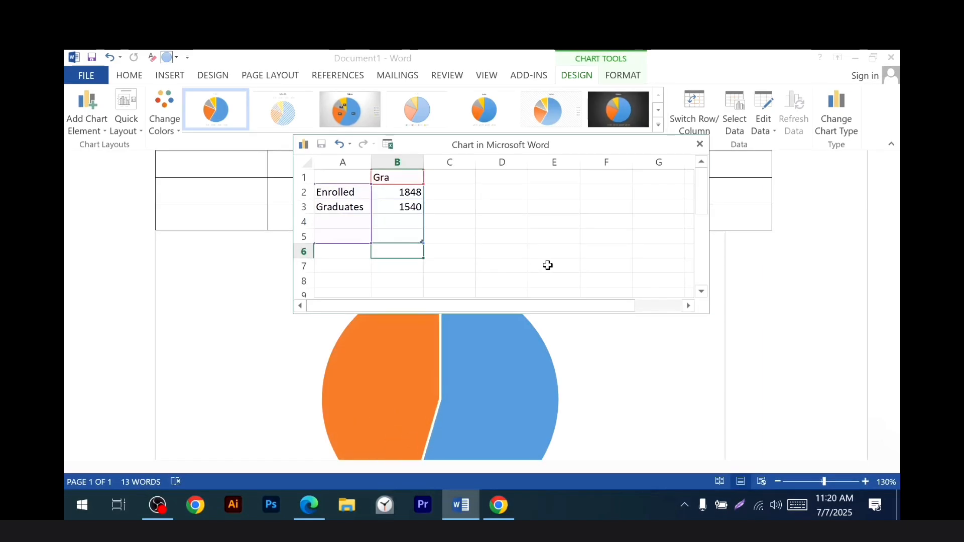
click(699, 144)
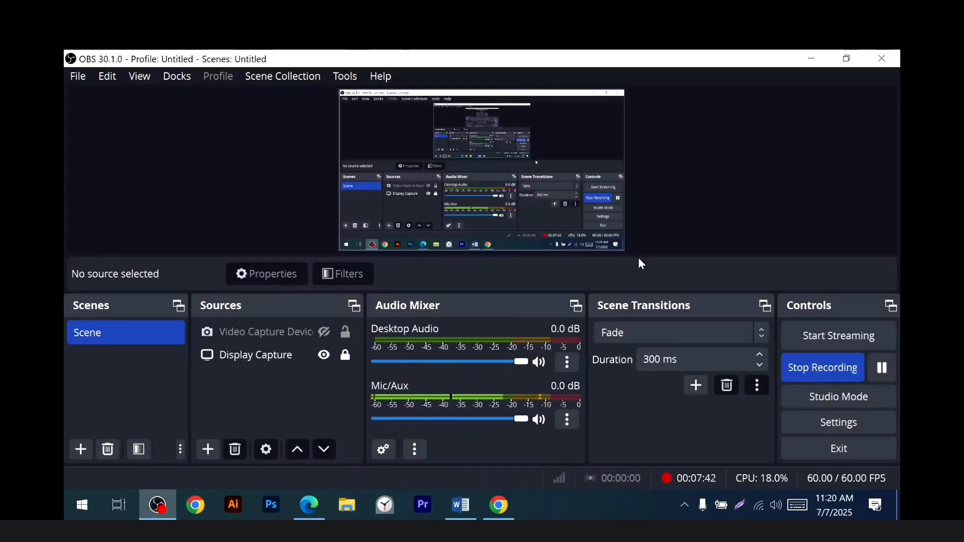
click(460, 506)
Step: Add data labels to the slices of the pie chart
scroll(502, 359, down, 3)
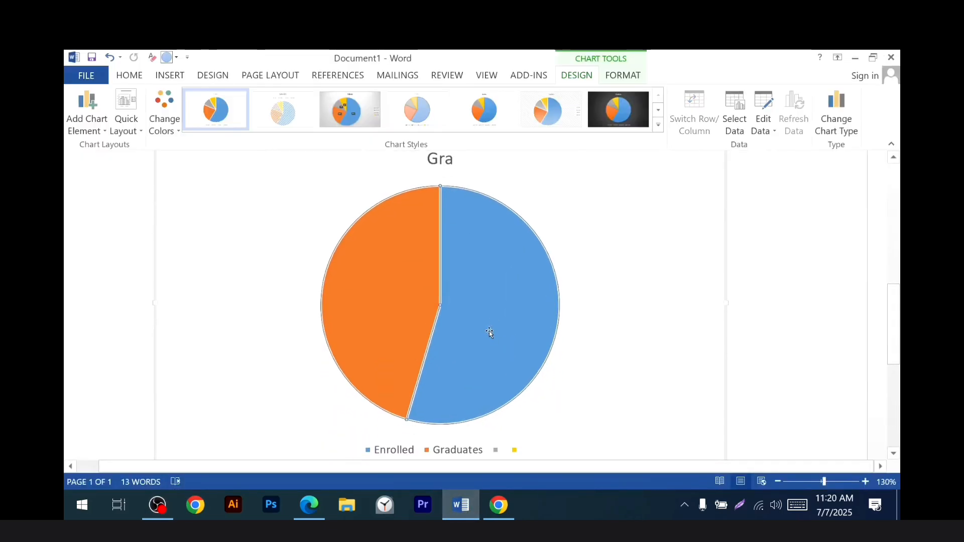
click(489, 329)
right_click(499, 287)
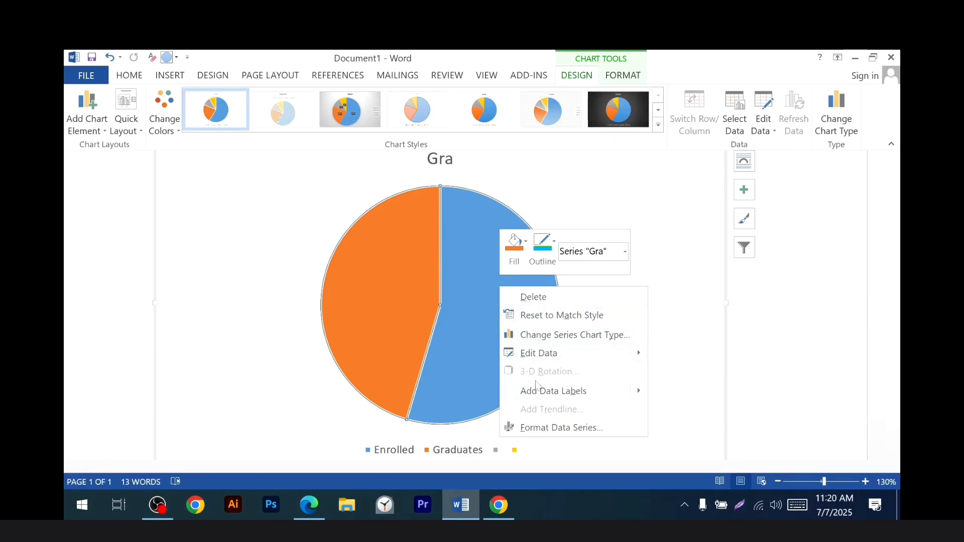
click(541, 390)
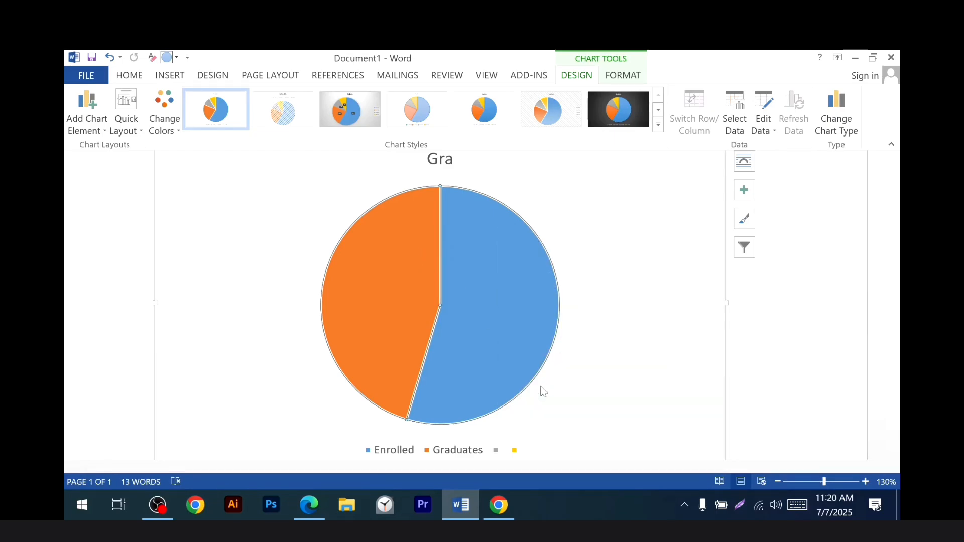
Step: Include percentages in the pie chart's data labels and move both labels outside the pie, each beside its slice
right_click(492, 332)
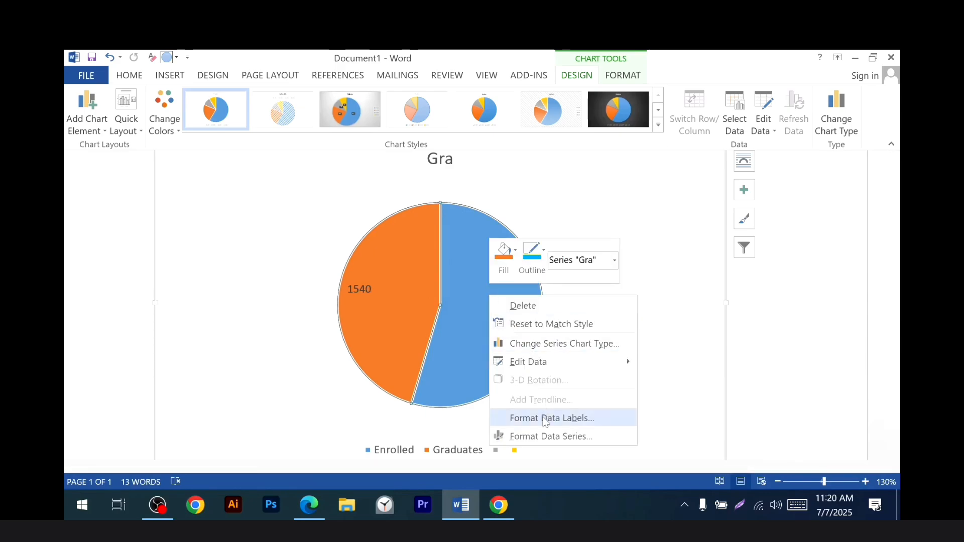
click(546, 418)
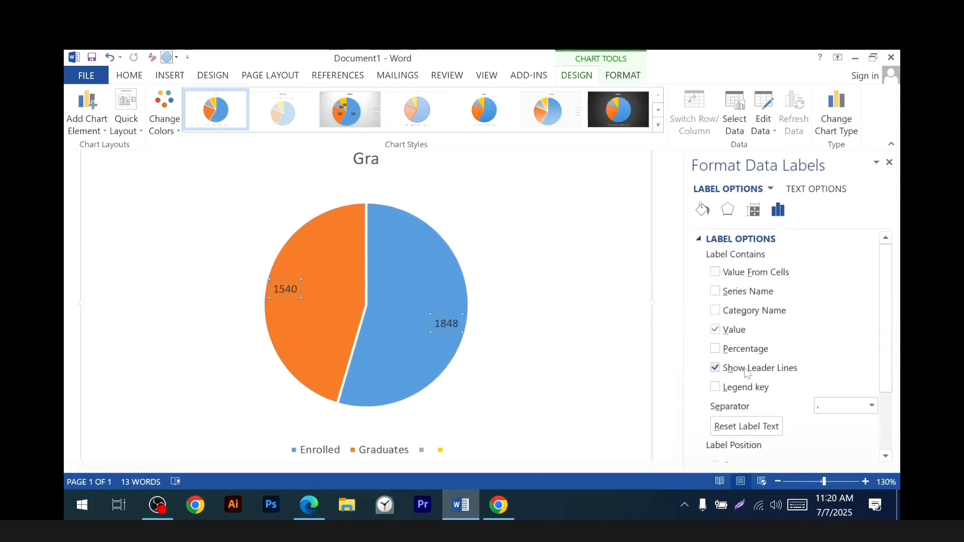
click(716, 350)
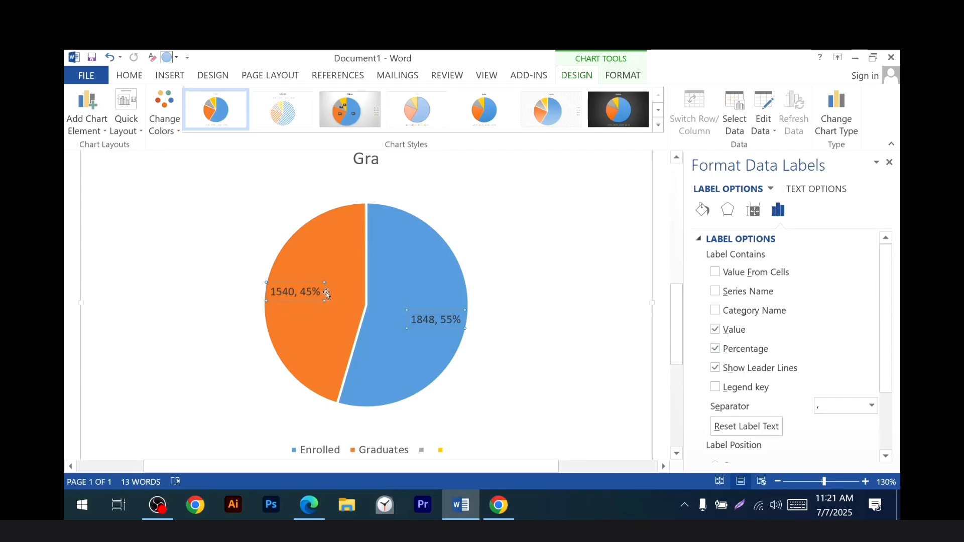
drag(303, 298, 207, 256)
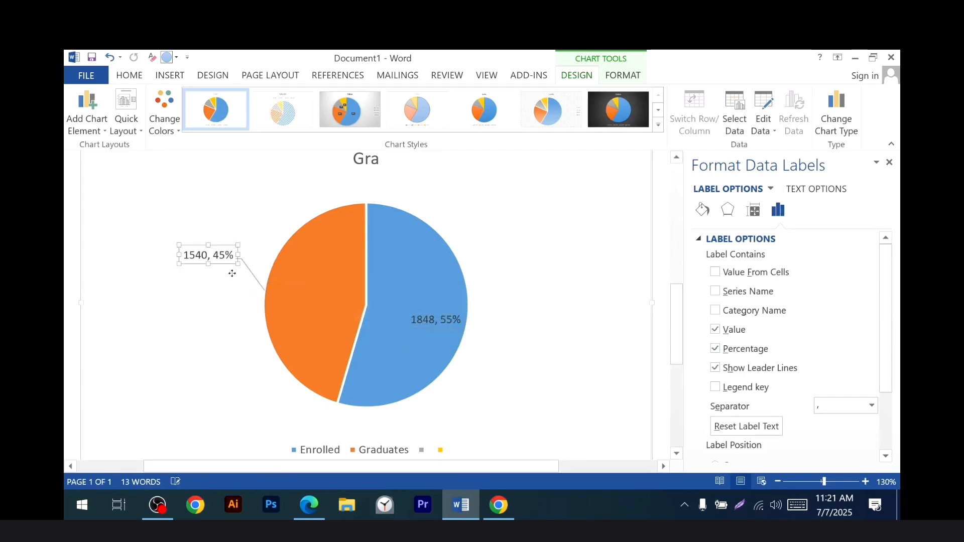
drag(436, 320, 522, 326)
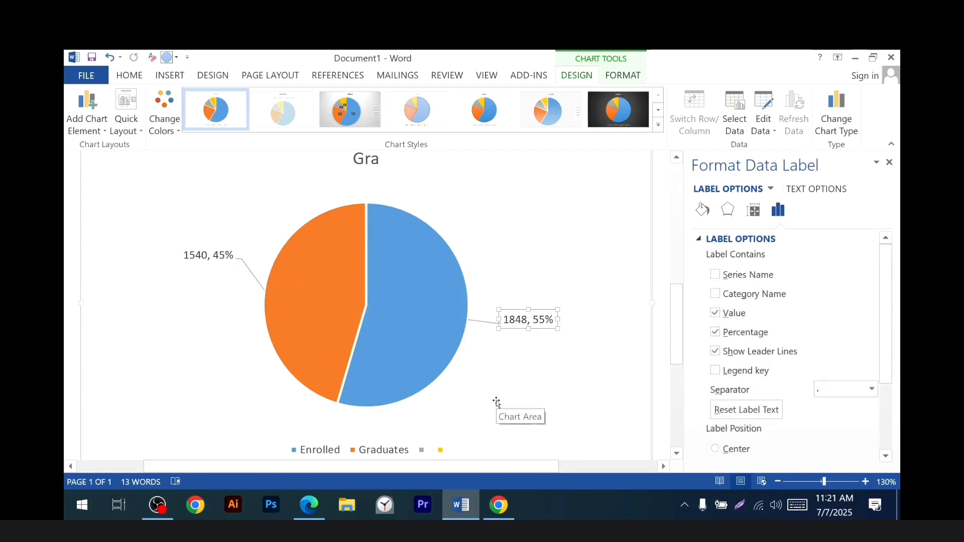
Step: Add the lines "Principal Name & S" and "Date:" below the pie chart
scroll(444, 378, down, 3)
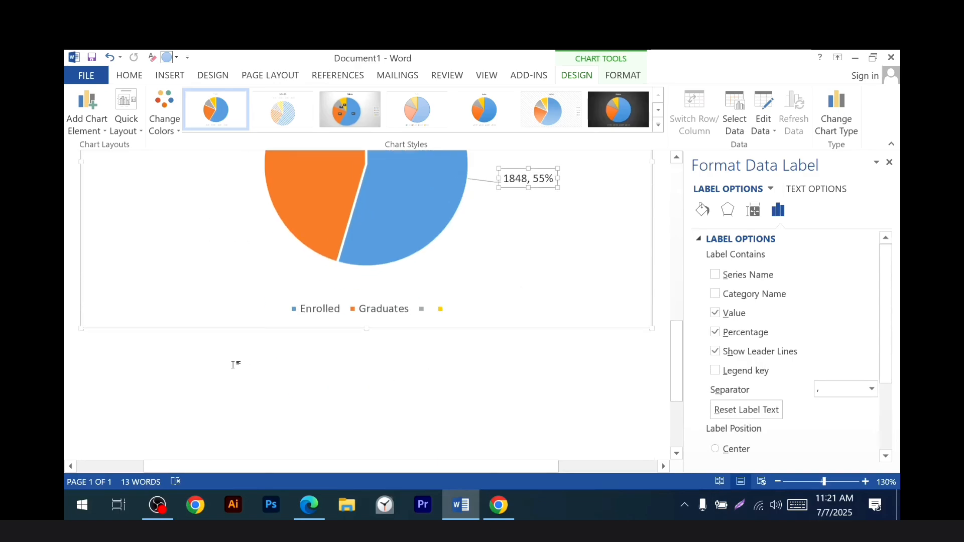
click(133, 380)
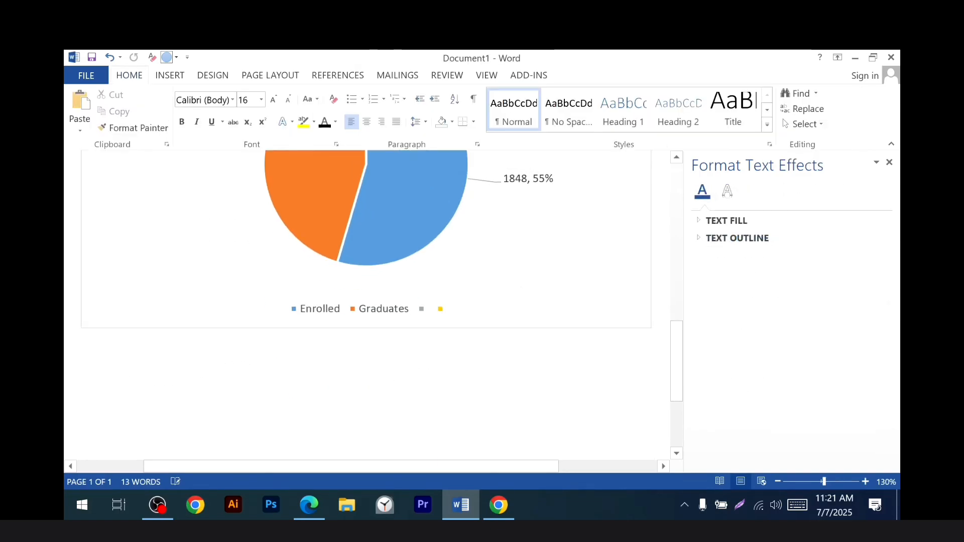
scroll(133, 379, down, 3)
text(P)
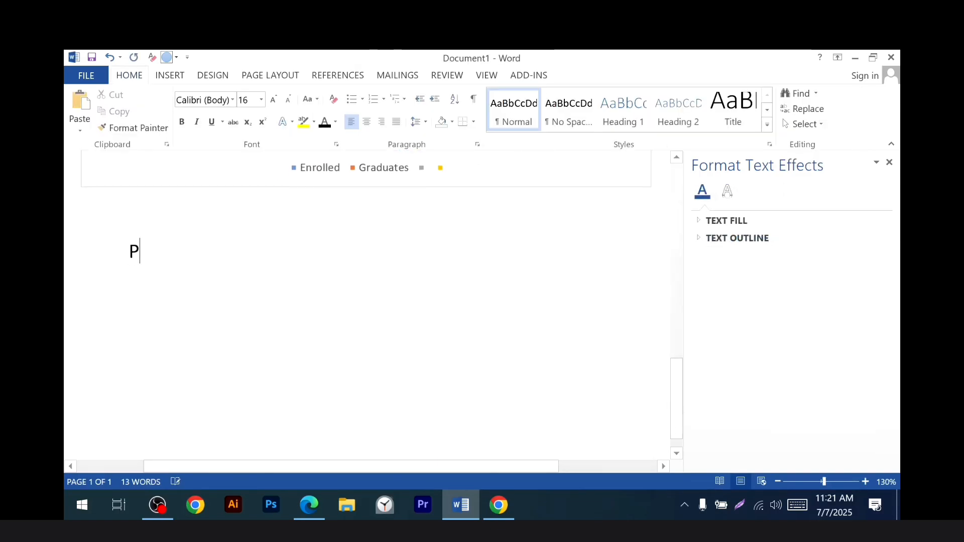
text(rincipal Name)
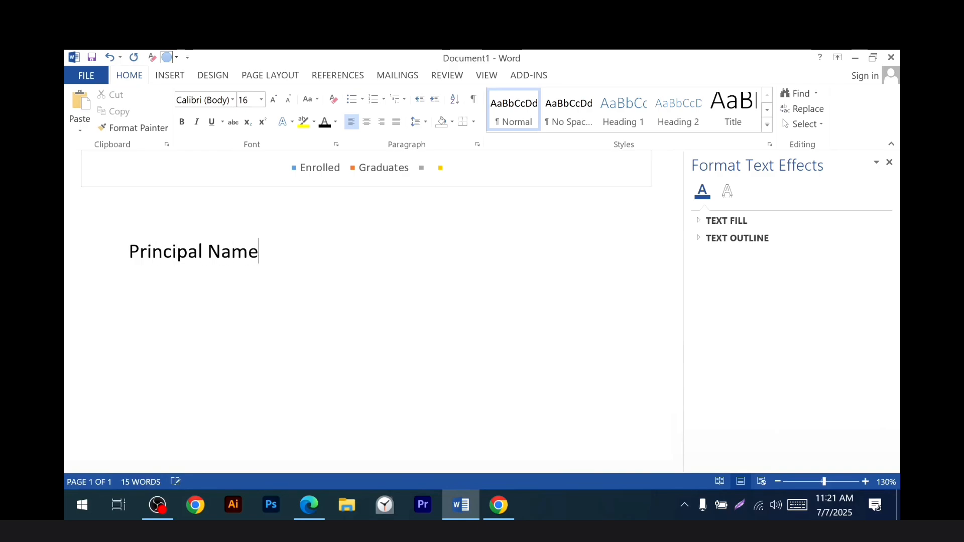
text( & S)
key(Return)
text(Date:)
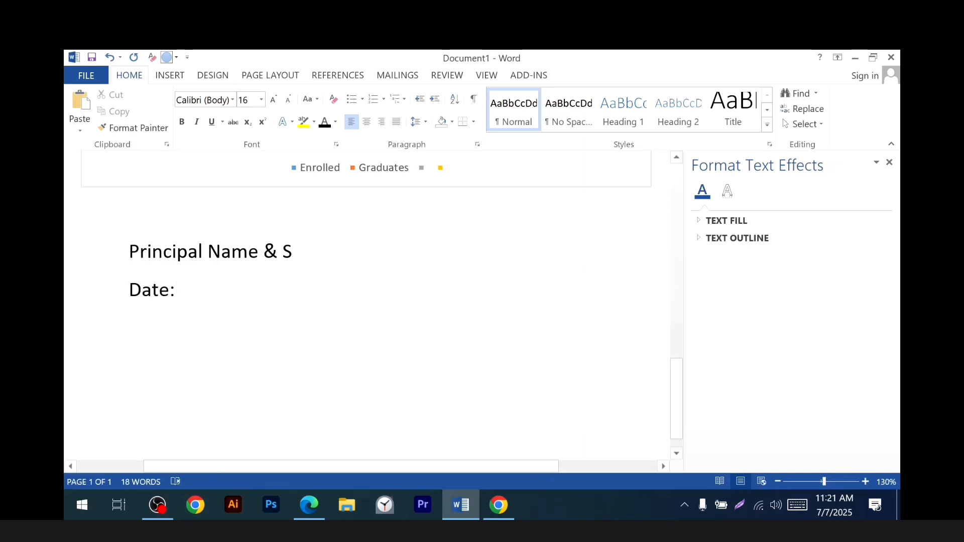
Step: Center the contents of all the cells in the Graduates Status table both horizontally and vertically
ctrl+scroll(422, 311, down, 11)
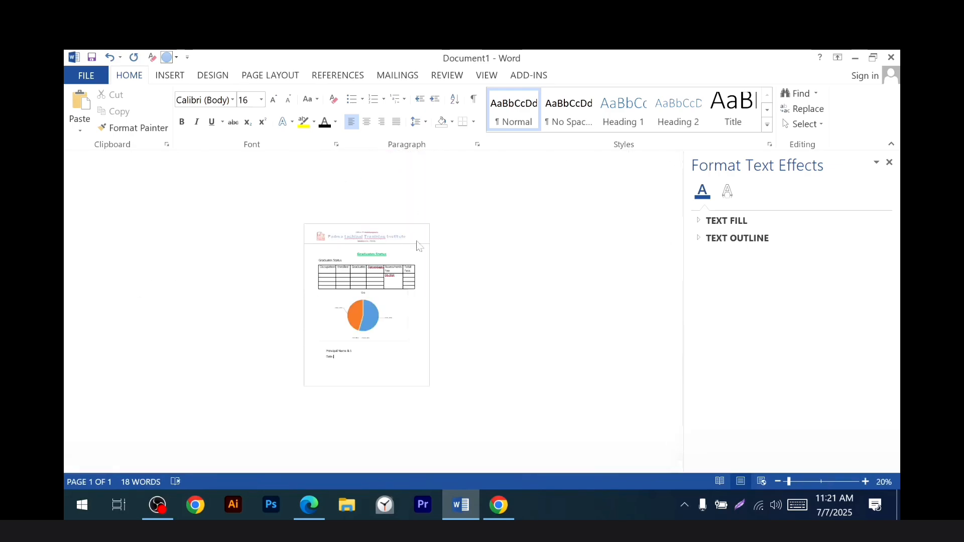
ctrl+scroll(419, 246, up, 4)
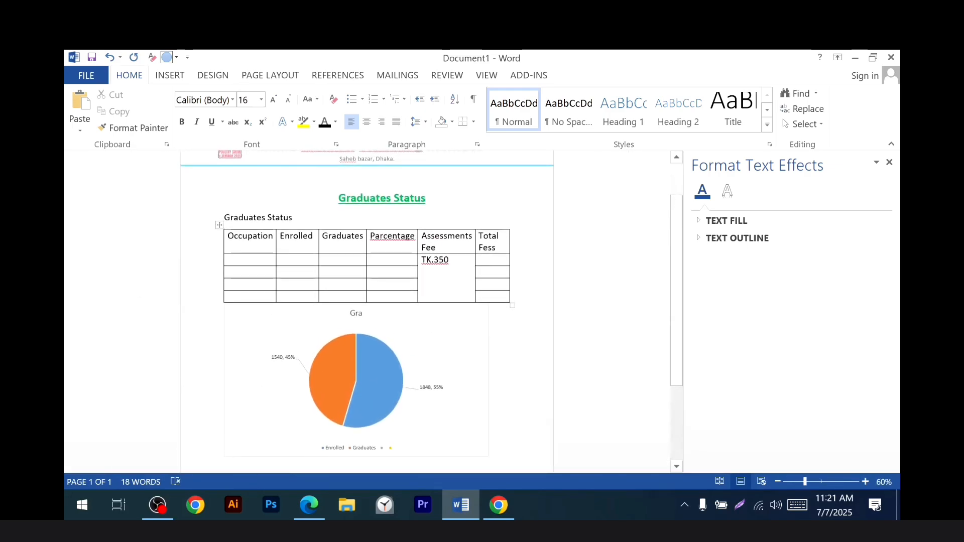
ctrl+scroll(419, 246, up, 1)
drag(517, 251, 527, 317)
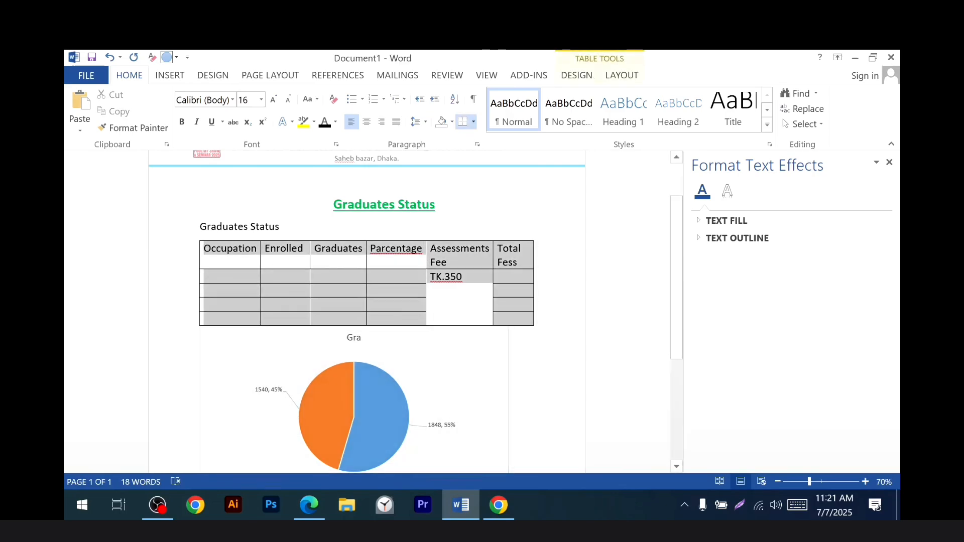
click(576, 75)
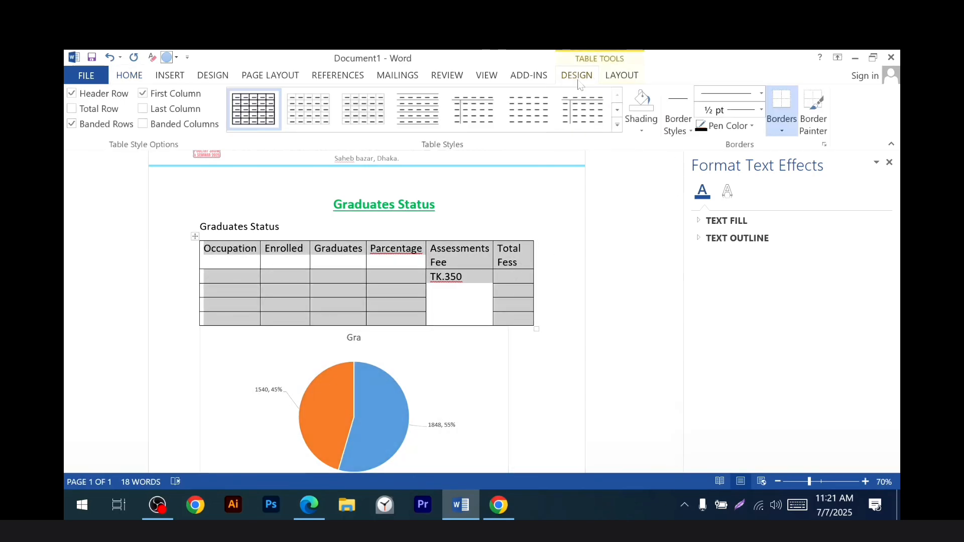
click(621, 75)
click(643, 94)
click(644, 111)
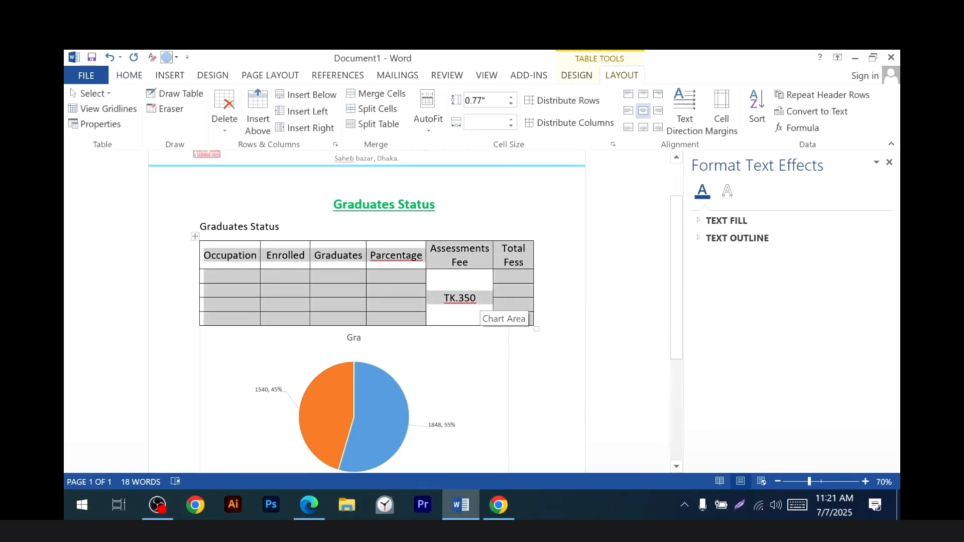
Step: Apply the green grid table style with a solid header row and banded rows to the Graduates Status table
click(577, 75)
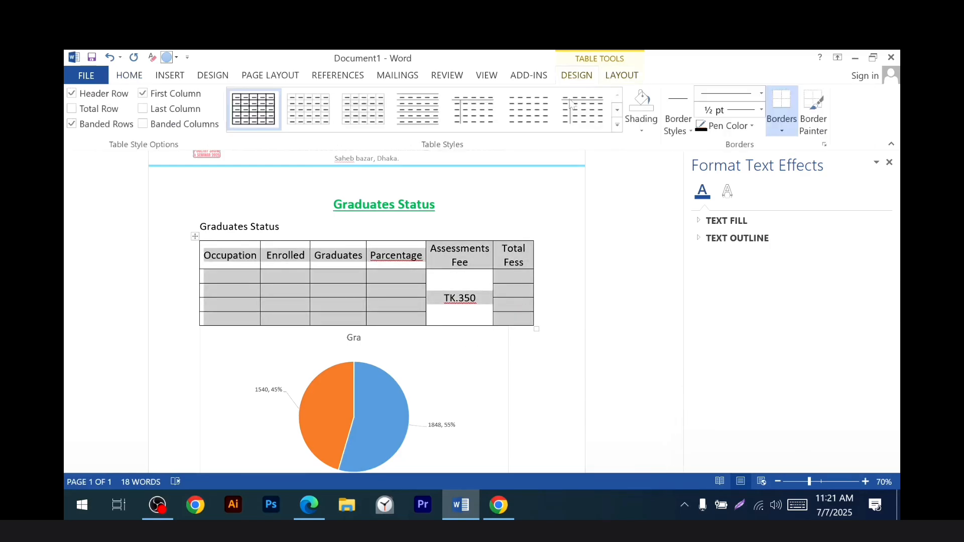
click(617, 126)
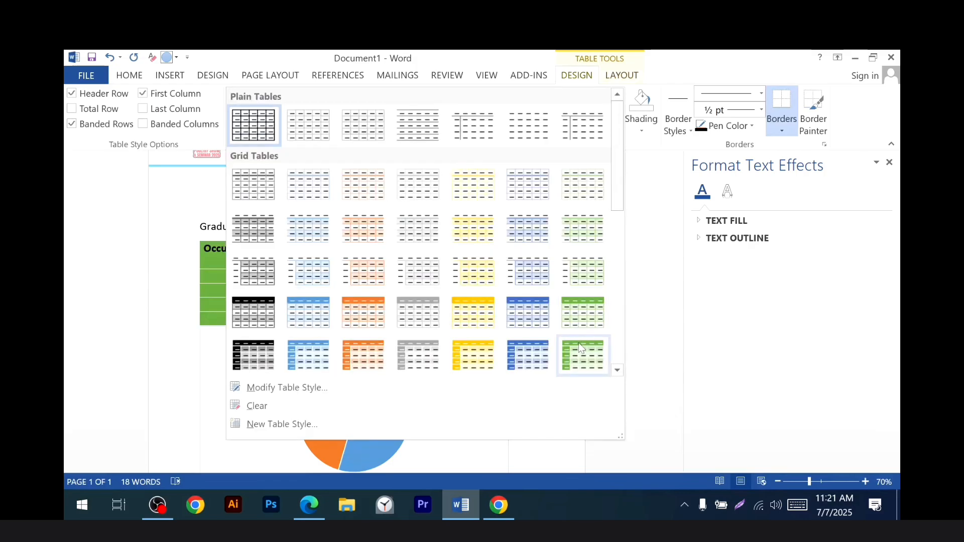
click(578, 327)
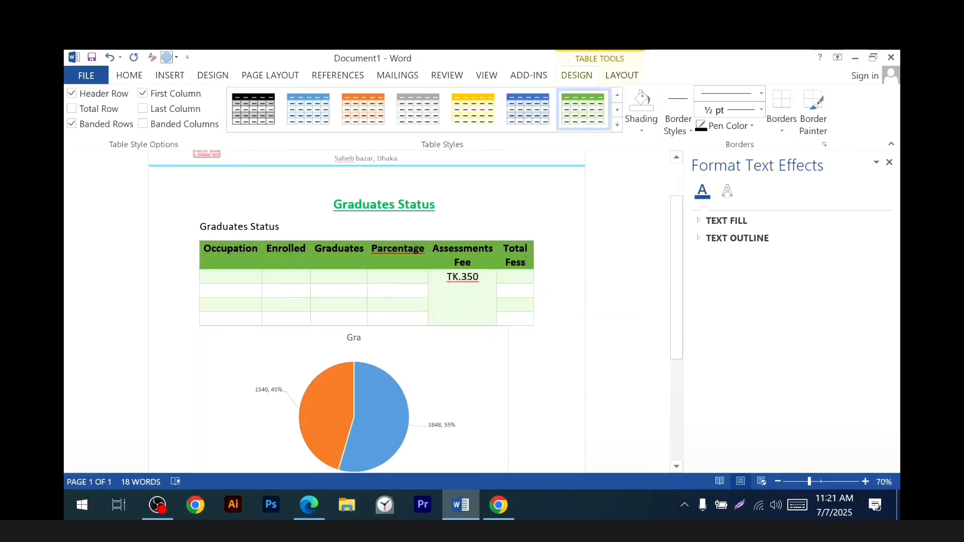
Step: Make the table's header row text white and center it horizontally and vertically in its cells
drag(525, 262, 204, 248)
click(129, 77)
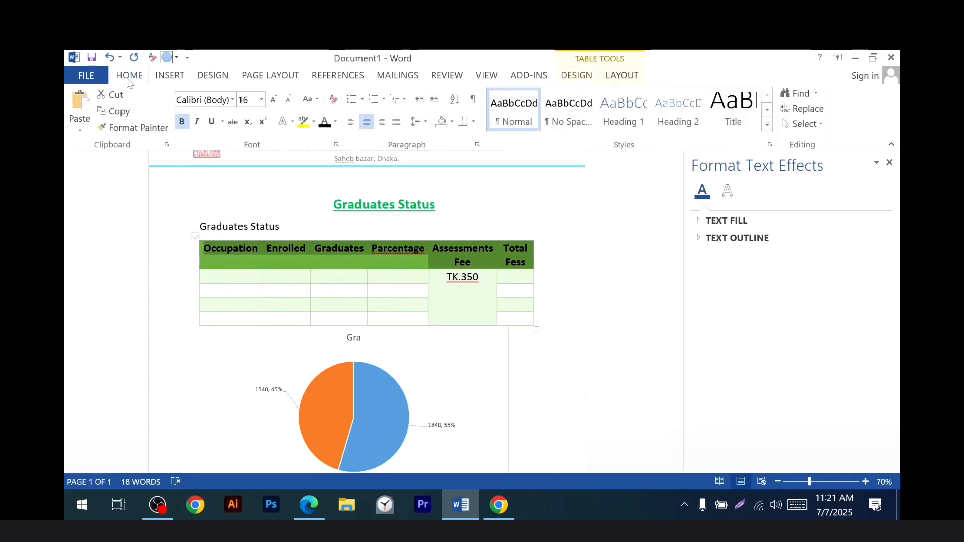
click(336, 122)
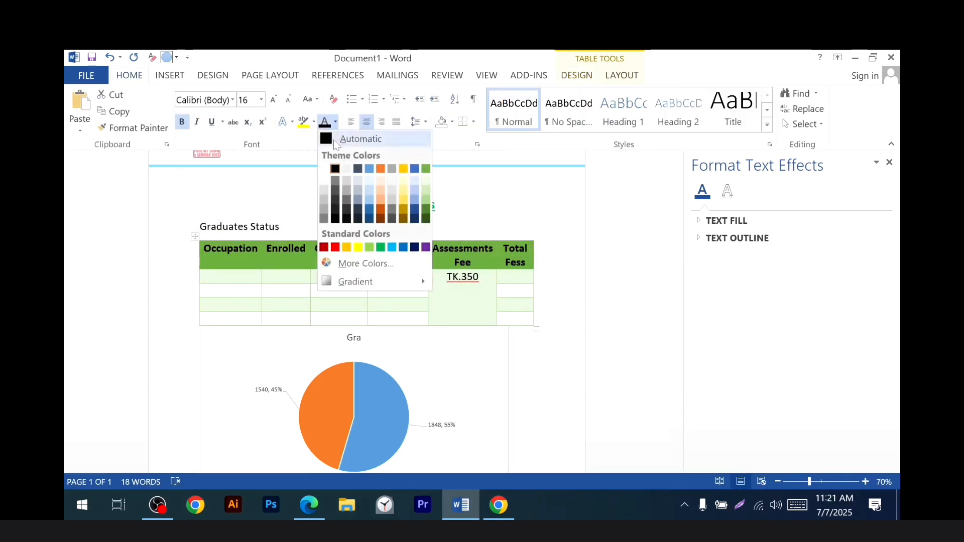
click(327, 165)
click(621, 75)
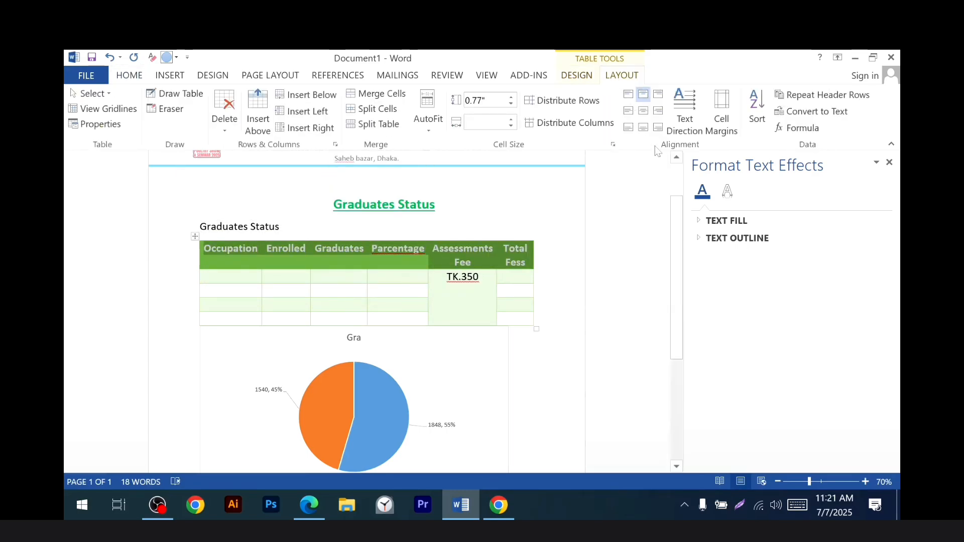
click(643, 112)
click(427, 253)
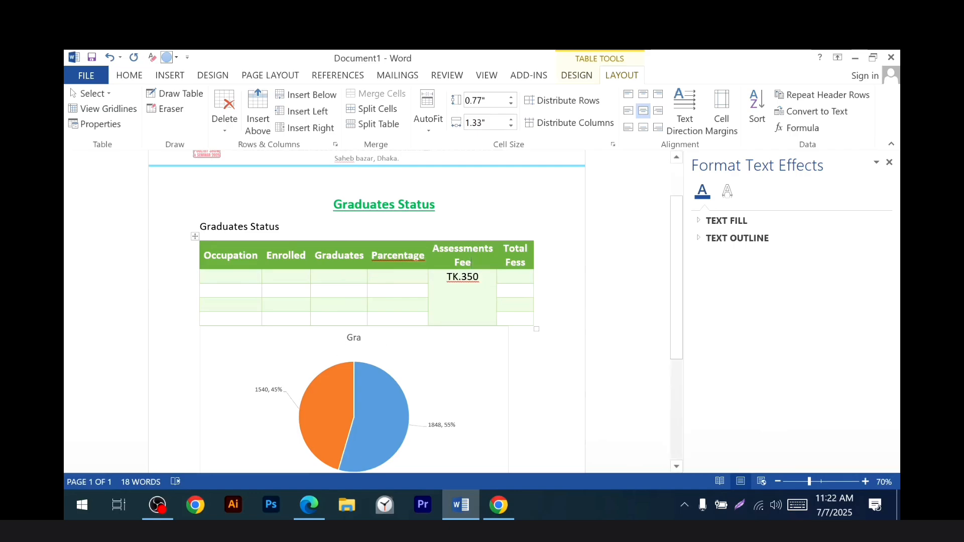
scroll(367, 312, down, 4)
click(158, 505)
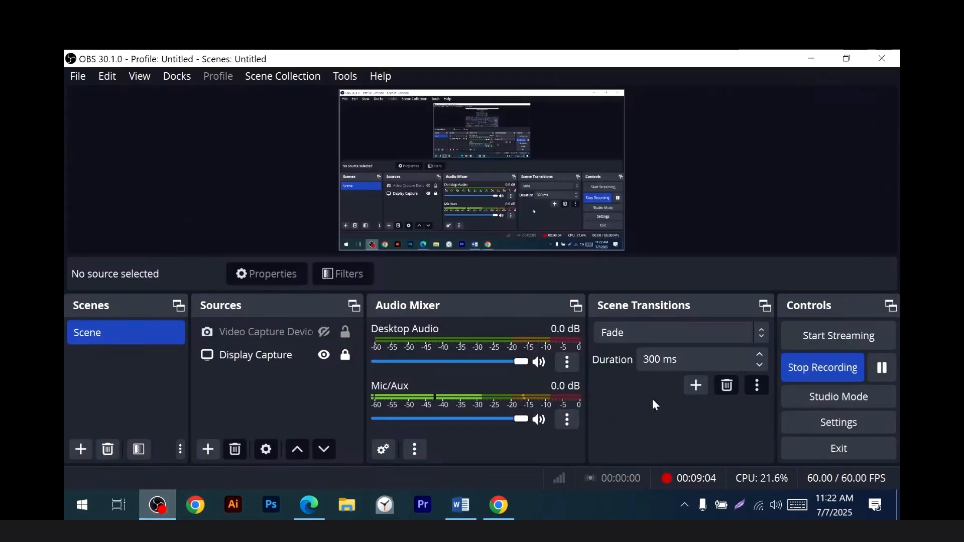
click(805, 368)
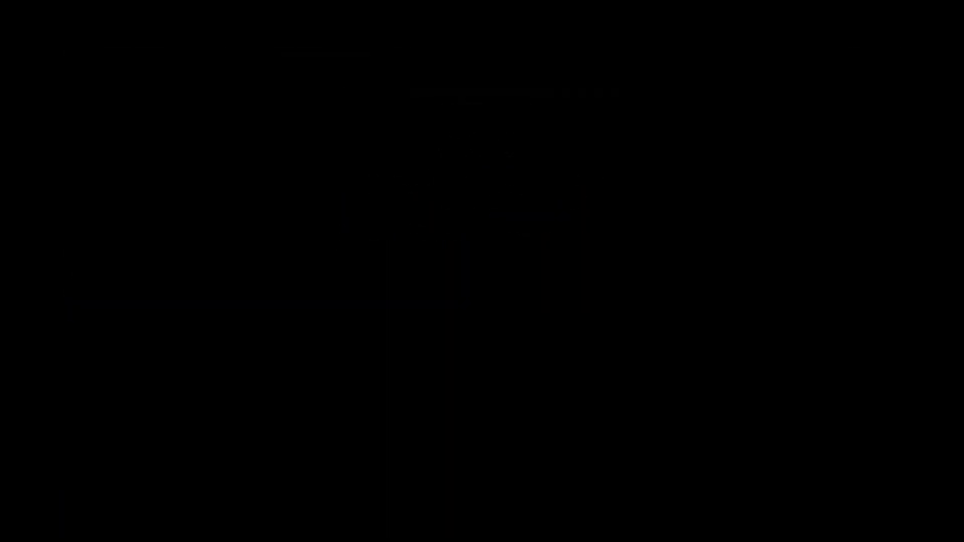